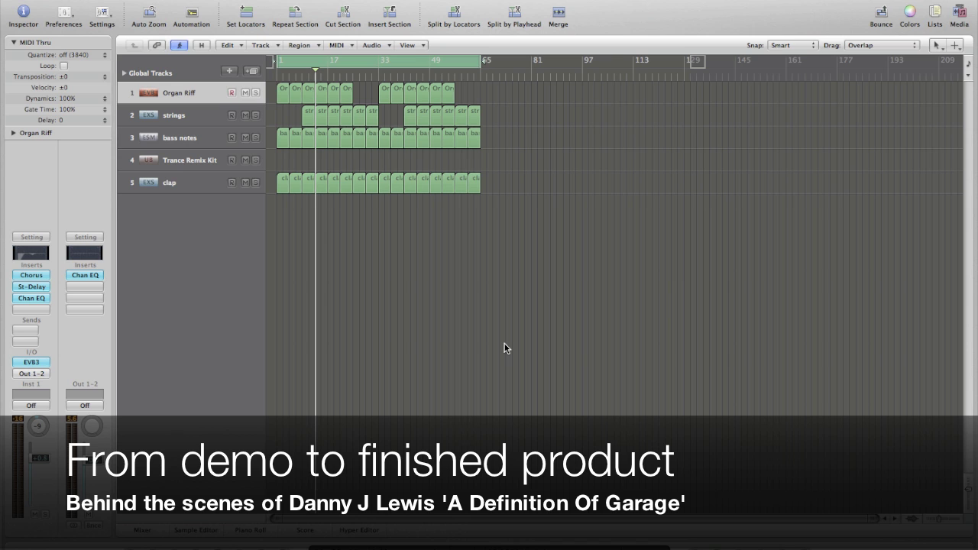
# Play the demo arrangement from the beginning and solo the Organ Riff track
pyautogui.press('Return')
pyautogui.press('space')
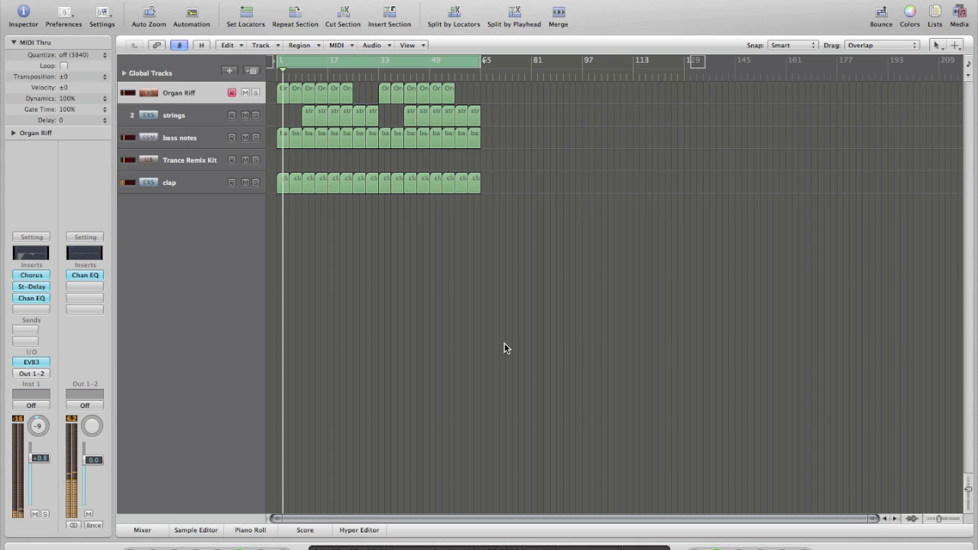
pyautogui.click(256, 93)
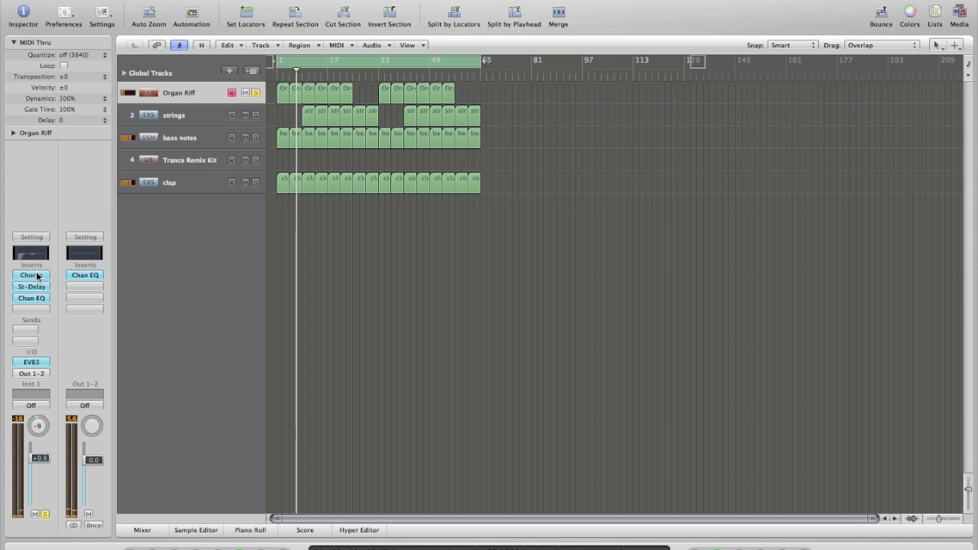
# Add the strings track to the solo and inspect its EXS24 sampler settings, closing the plug-in again
pyautogui.click(255, 115)
pyautogui.click(205, 118)
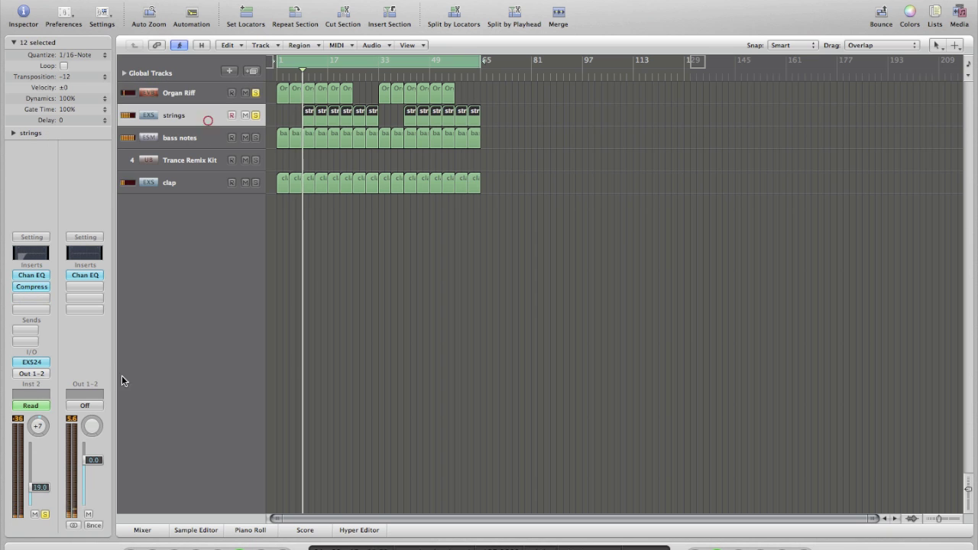
pyautogui.click(39, 364)
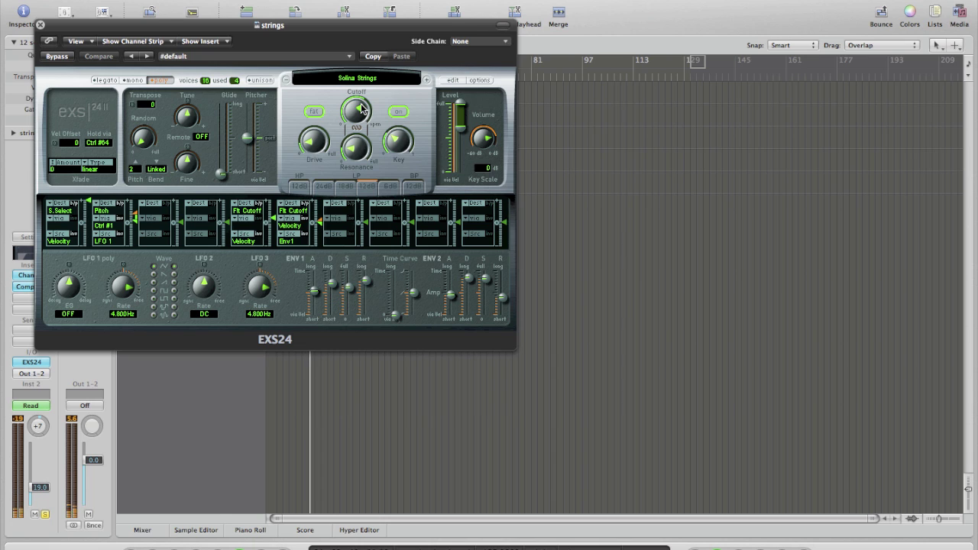
pyautogui.click(41, 26)
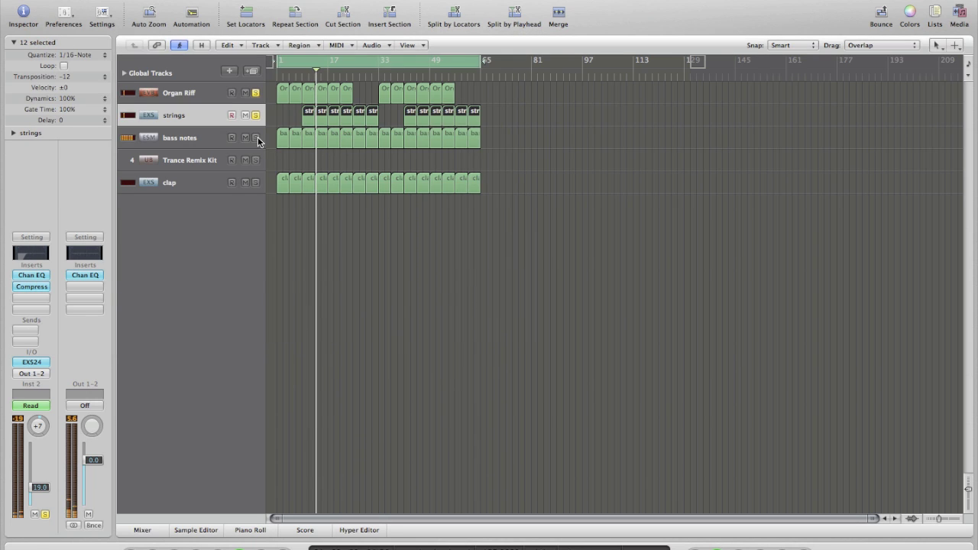
# Add the bass notes track to the solo and inspect its ES M synth settings, closing the plug-in again
pyautogui.click(172, 139)
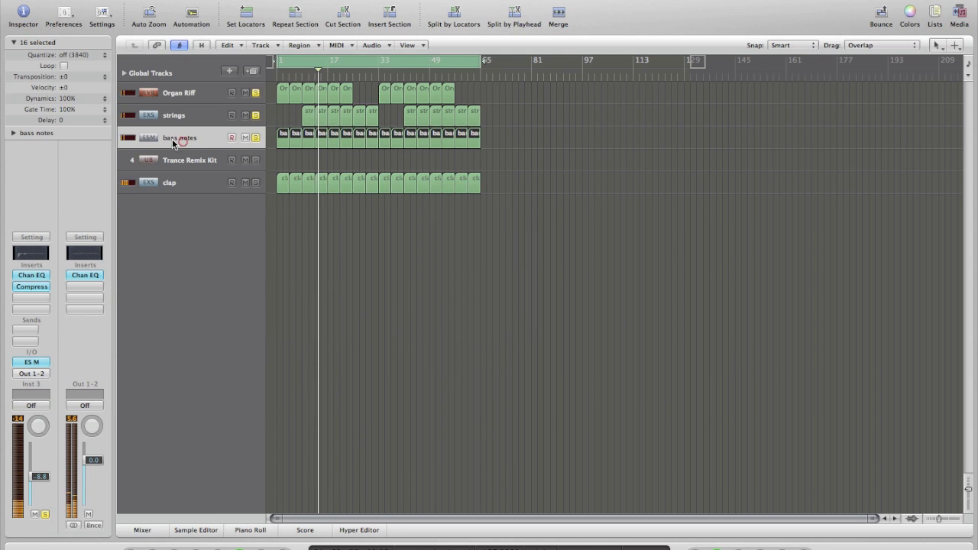
pyautogui.click(38, 364)
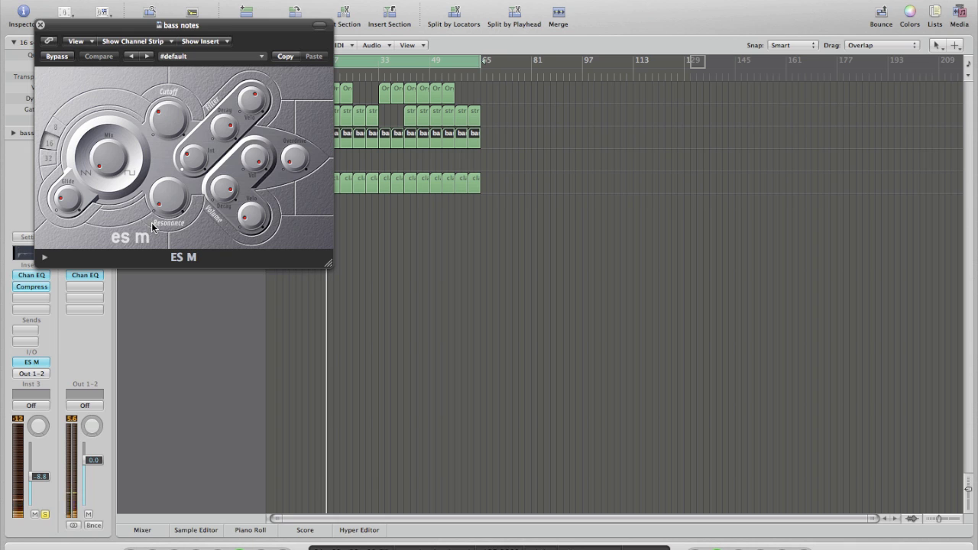
pyautogui.click(39, 23)
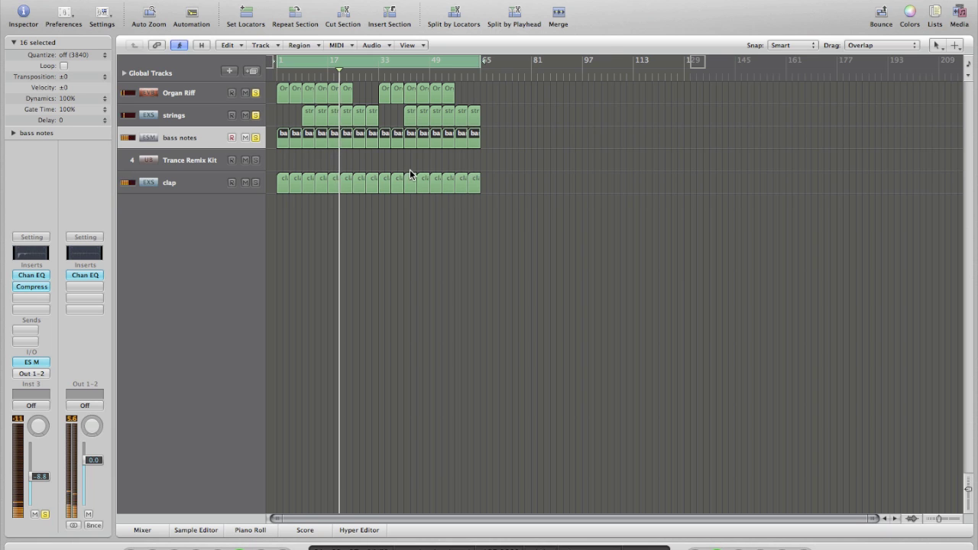
# Clear all track solos, select the Trance Remix Kit track and stop playback
pyautogui.keyDown('alt'); pyautogui.click(255, 137); pyautogui.keyUp('alt')
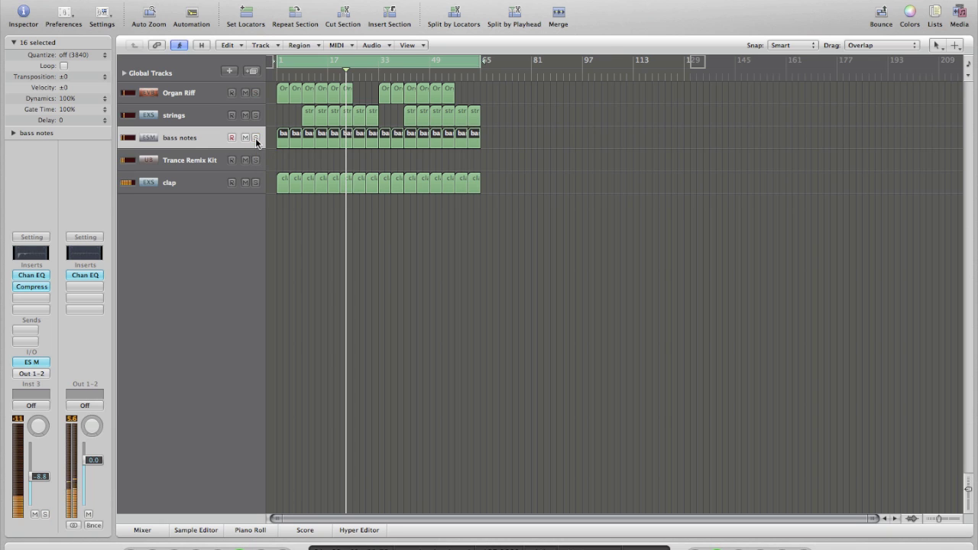
pyautogui.click(200, 161)
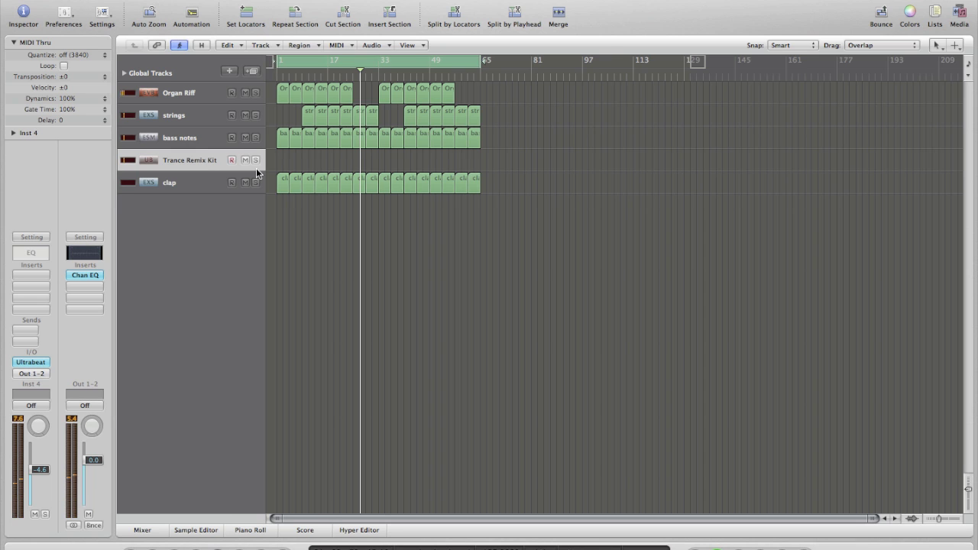
pyautogui.press('space')
# Switch to the "DJL – A Definition of Garage Final Master for Video.logic" arrangement and start playback
pyautogui.click(218, 0)
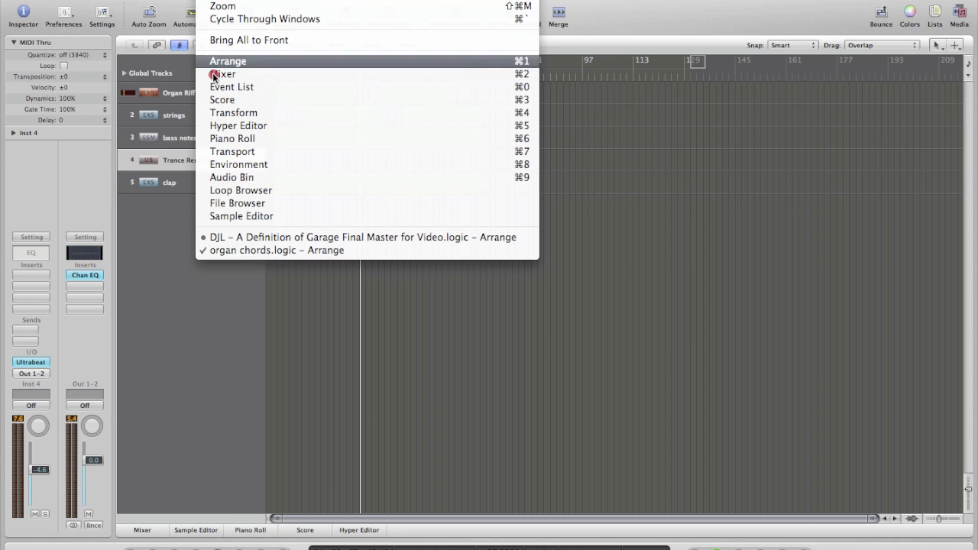
pyautogui.click(217, 237)
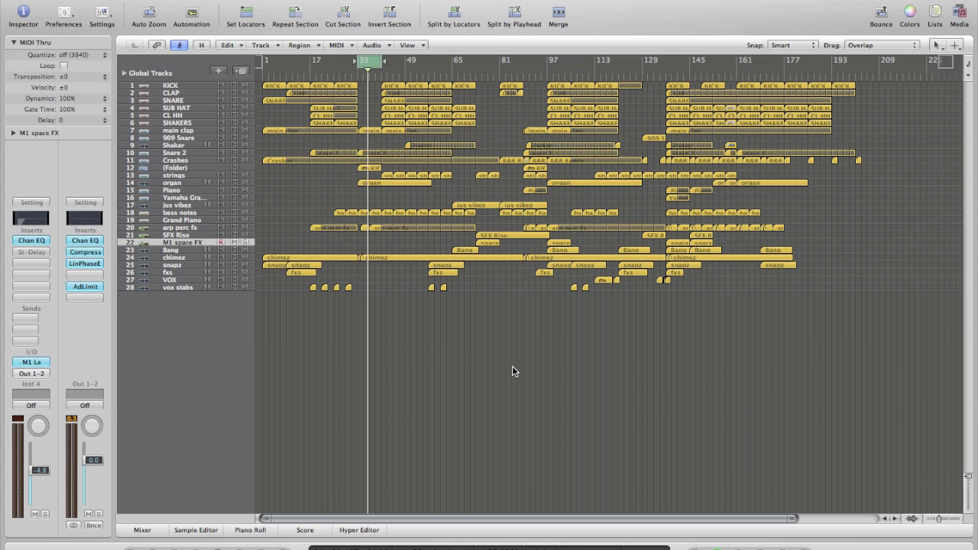
pyautogui.press('space')
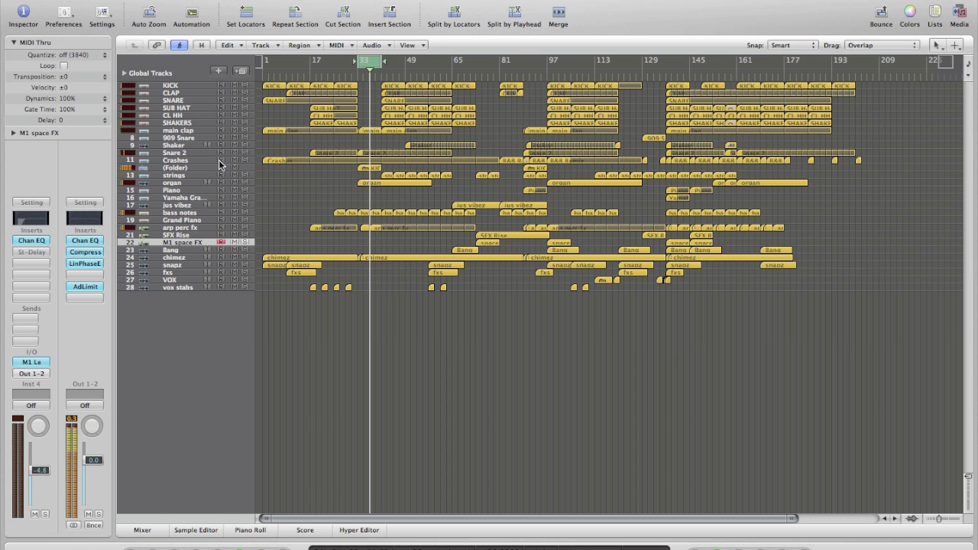
# Solo the organ track and select it to view its channel strip inserts
pyautogui.click(244, 184)
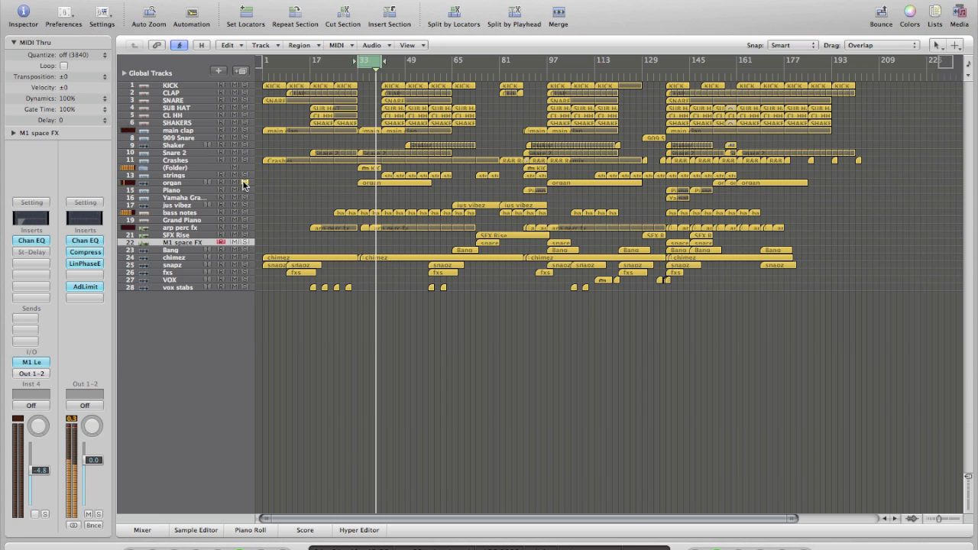
pyautogui.click(191, 183)
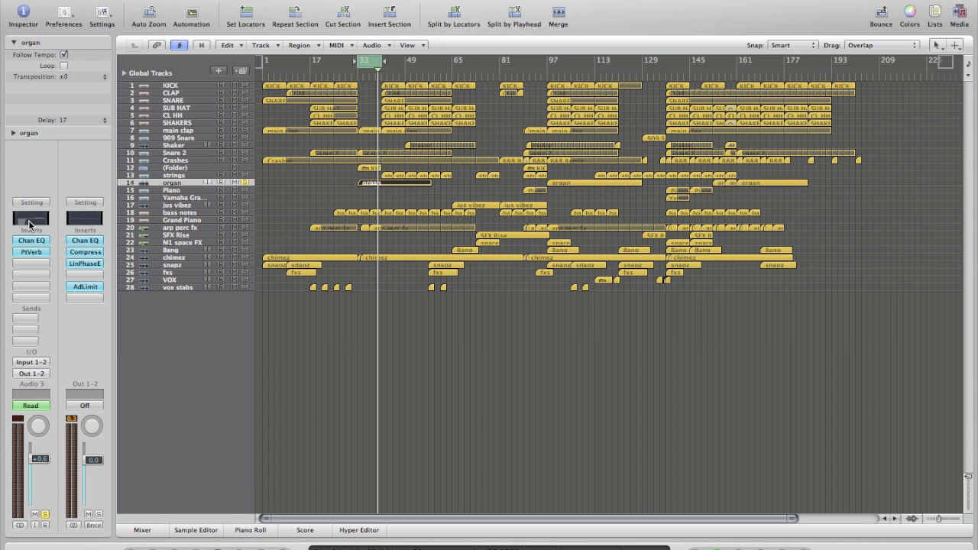
pyautogui.click(246, 184)
# Play the bass notes track soloed together with the organ and extend the cycle region's end to bar 65
pyautogui.click(191, 216)
pyautogui.click(246, 212)
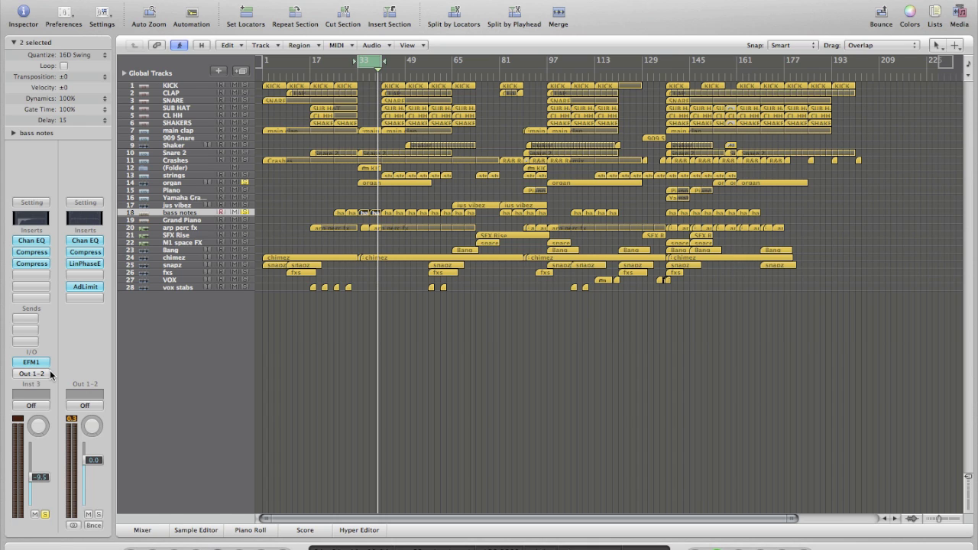
pyautogui.press('space')
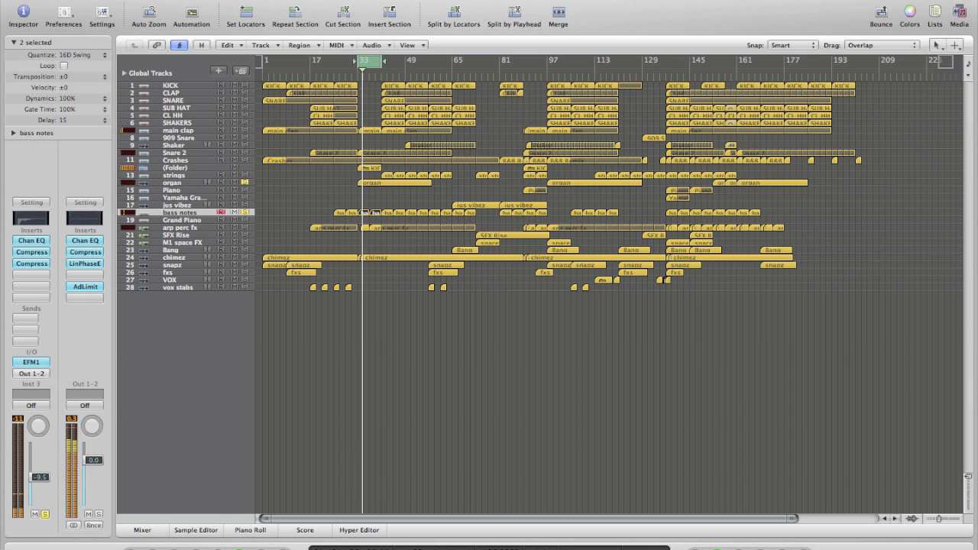
pyautogui.moveTo(380, 61); pyautogui.dragTo(452, 69)
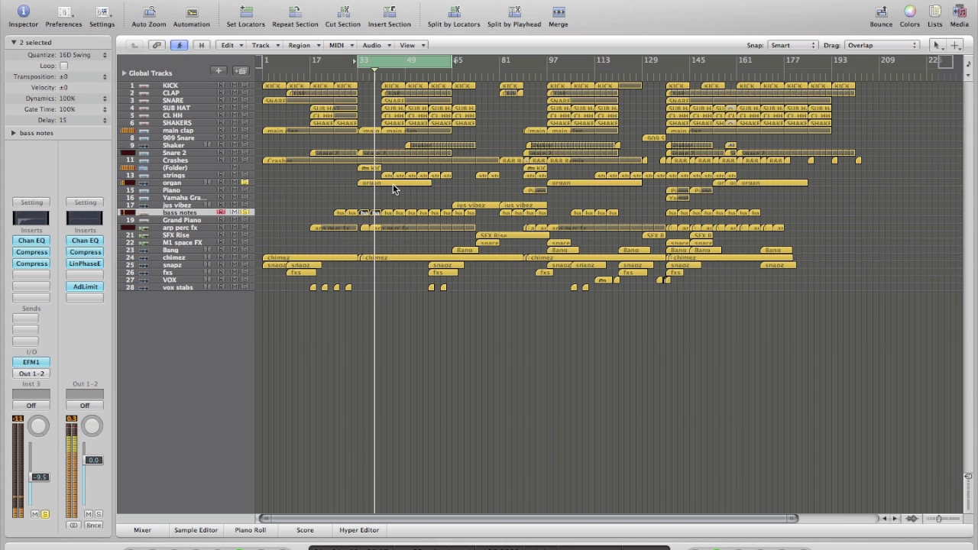
# Solo the final version's strings track alongside organ and bass, and check its EXS24 instrument
pyautogui.click(245, 175)
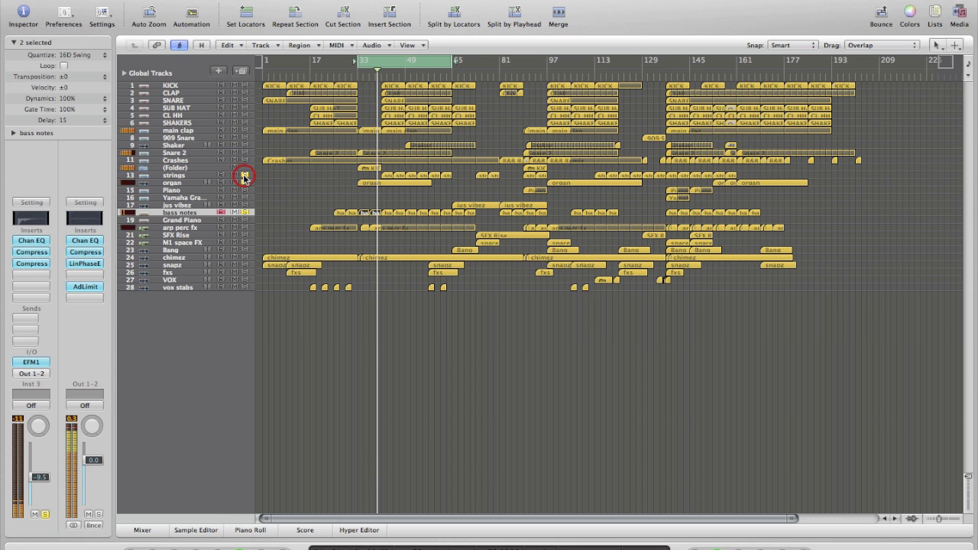
pyautogui.click(174, 177)
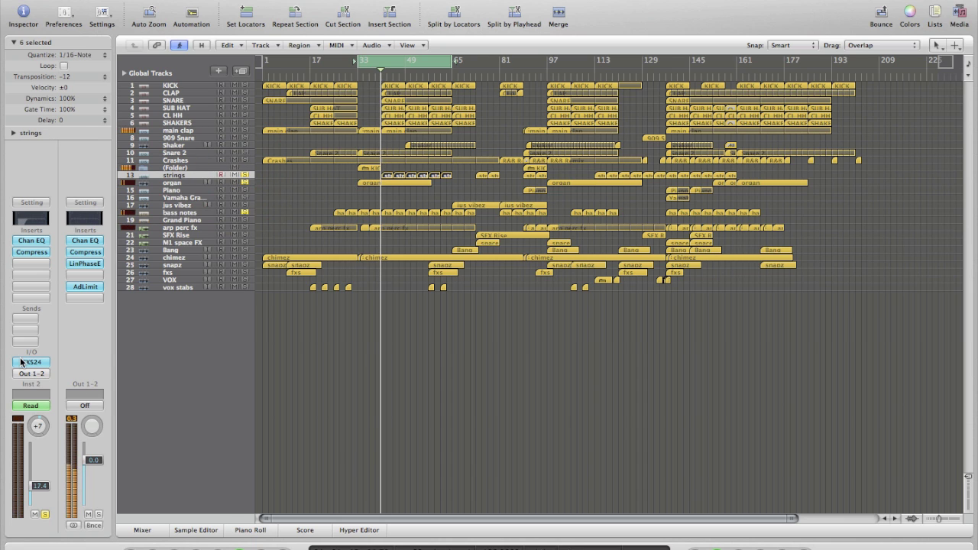
pyautogui.click(31, 361)
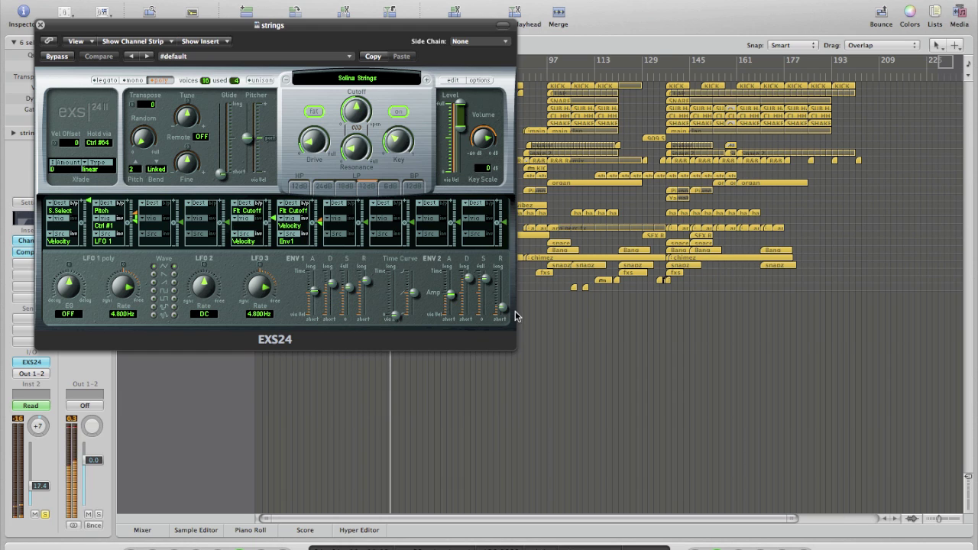
pyautogui.click(41, 26)
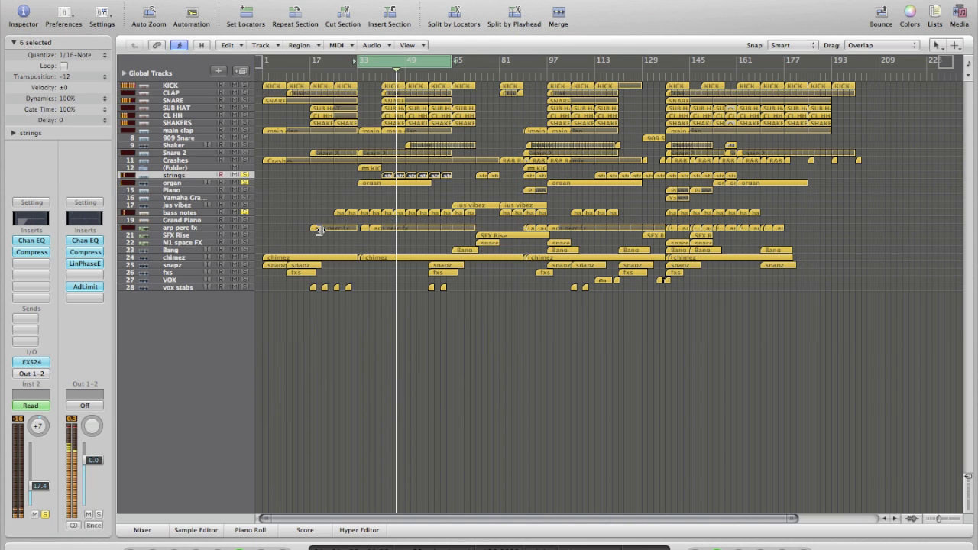
# Clear the existing solos and solo the drum tracks from KICK down to main clap
pyautogui.click(245, 175)
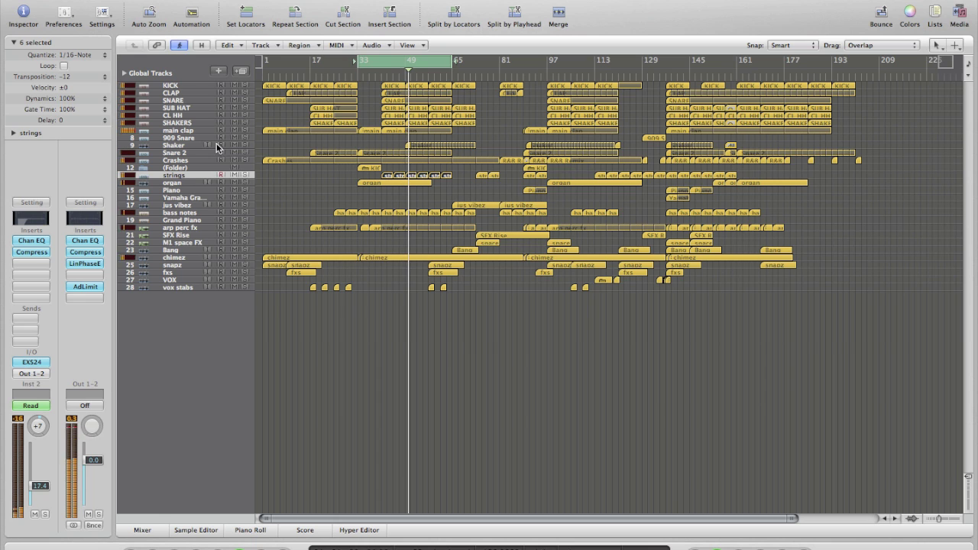
pyautogui.click(190, 145)
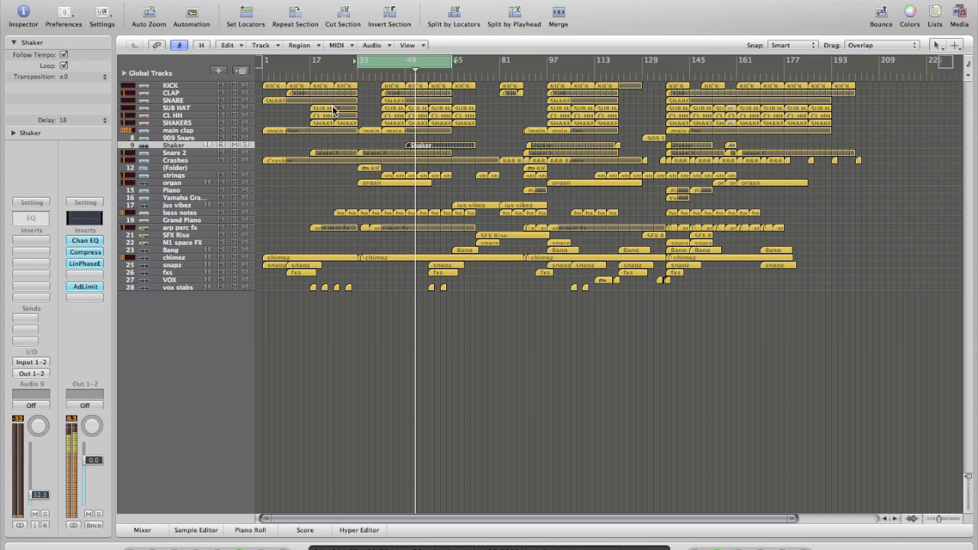
pyautogui.click(243, 87)
pyautogui.moveTo(244, 87); pyautogui.dragTo(243, 122)
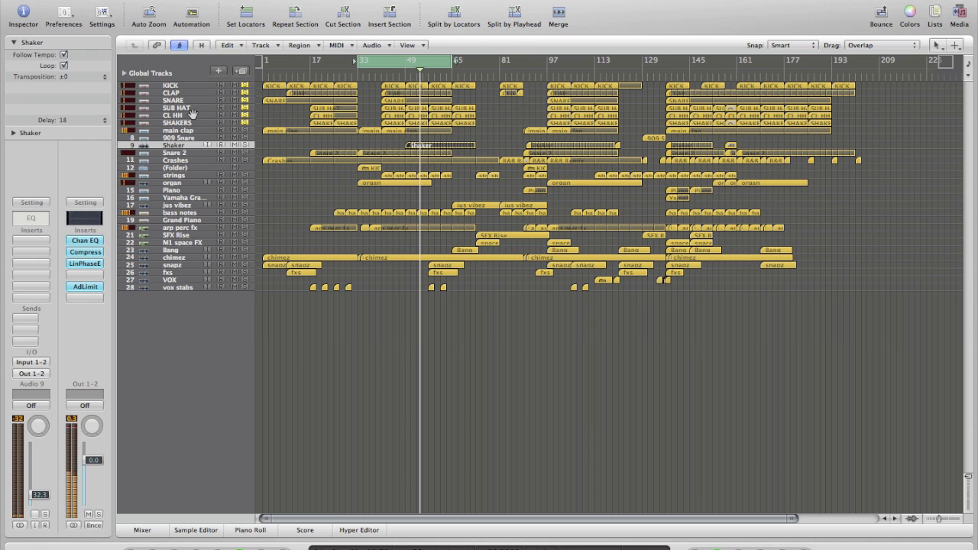
pyautogui.click(246, 131)
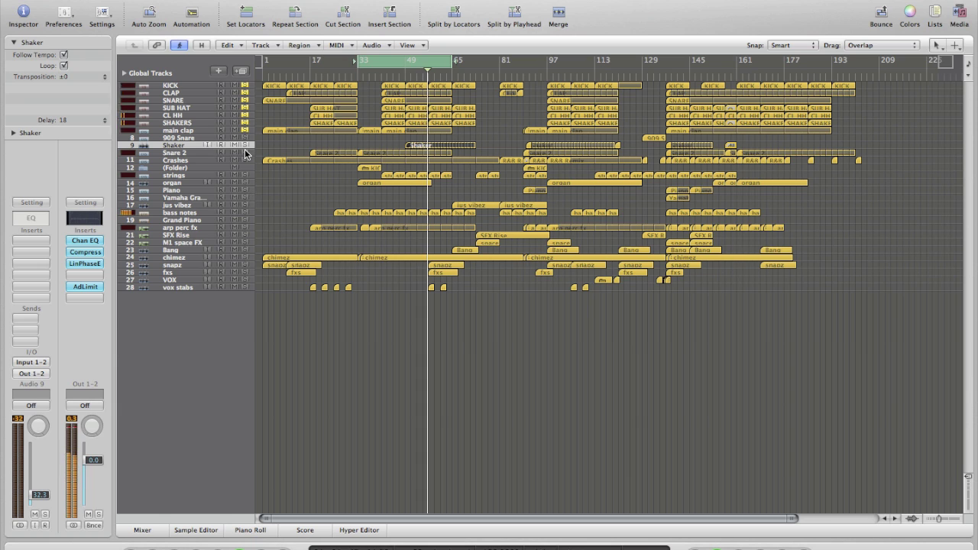
# Add the Snare 2 track to the soloed drums and briefly view its EXS24 sampler
pyautogui.click(245, 153)
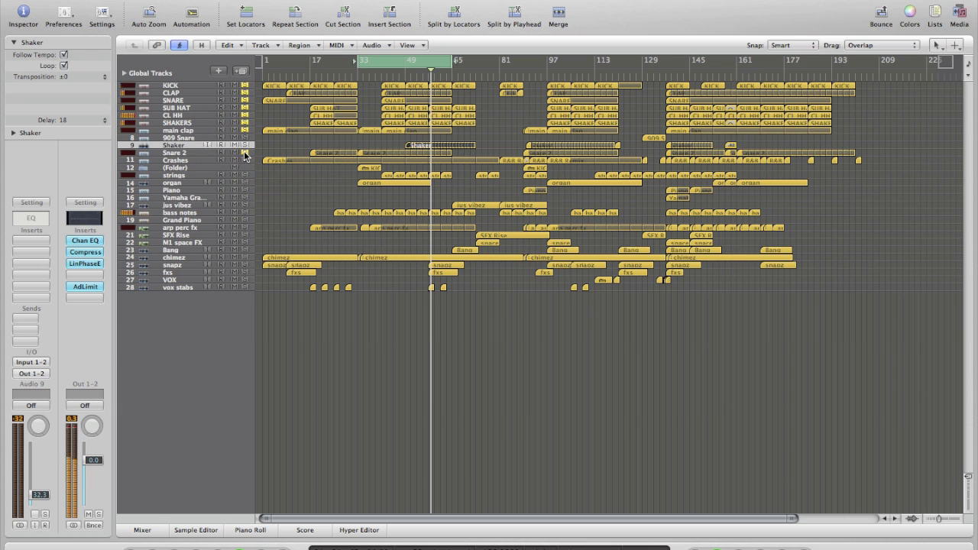
pyautogui.click(185, 155)
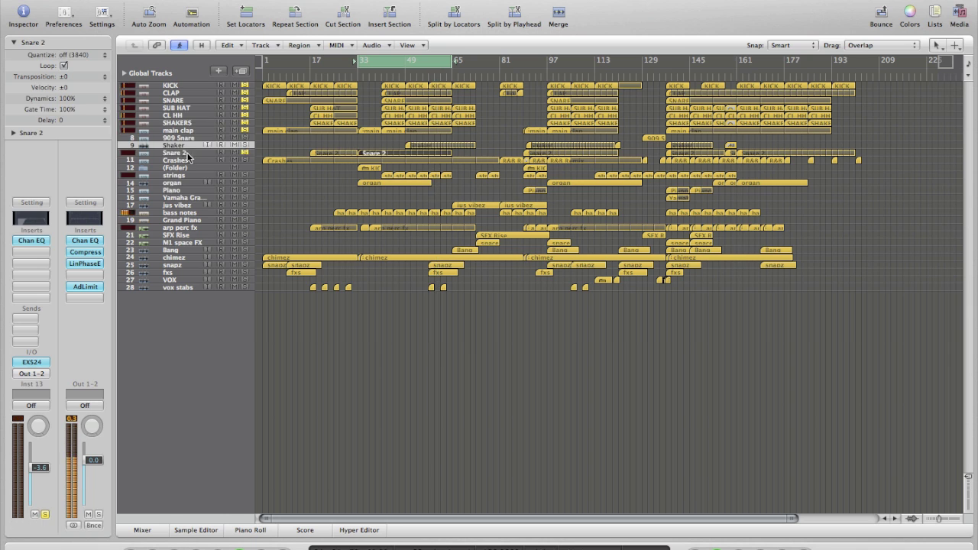
pyautogui.click(32, 362)
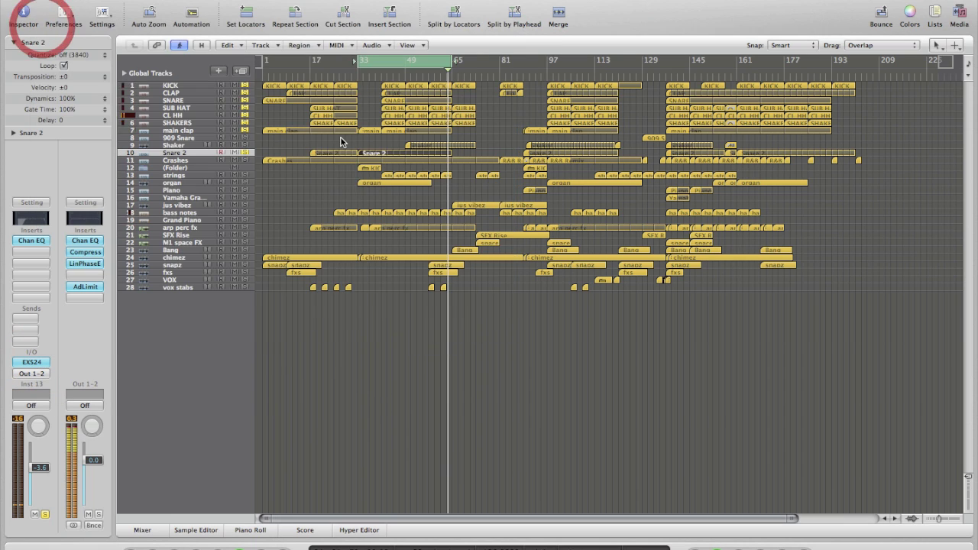
pyautogui.click(40, 24)
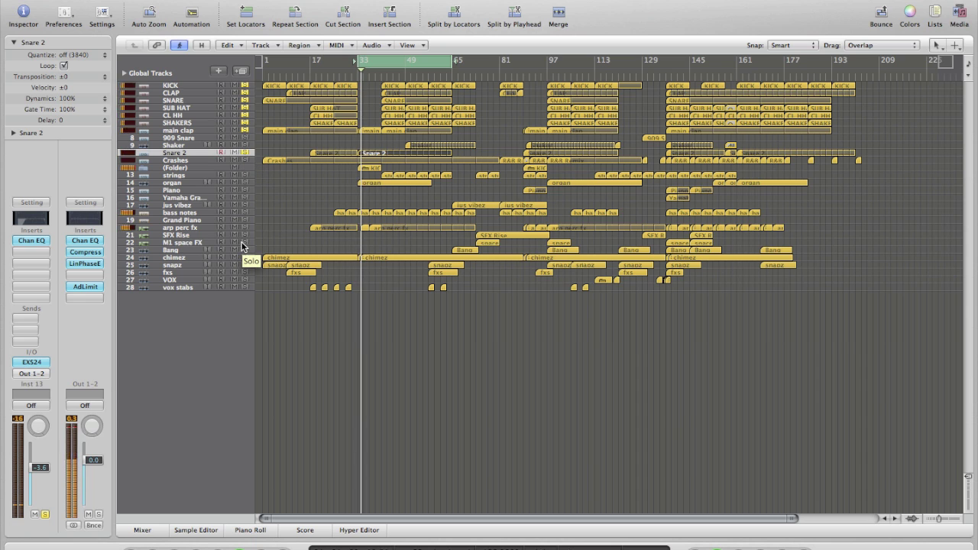
# Add the bass notes, chimez and snapz tracks to the soloed drums, and enlarge the track heights
pyautogui.click(244, 212)
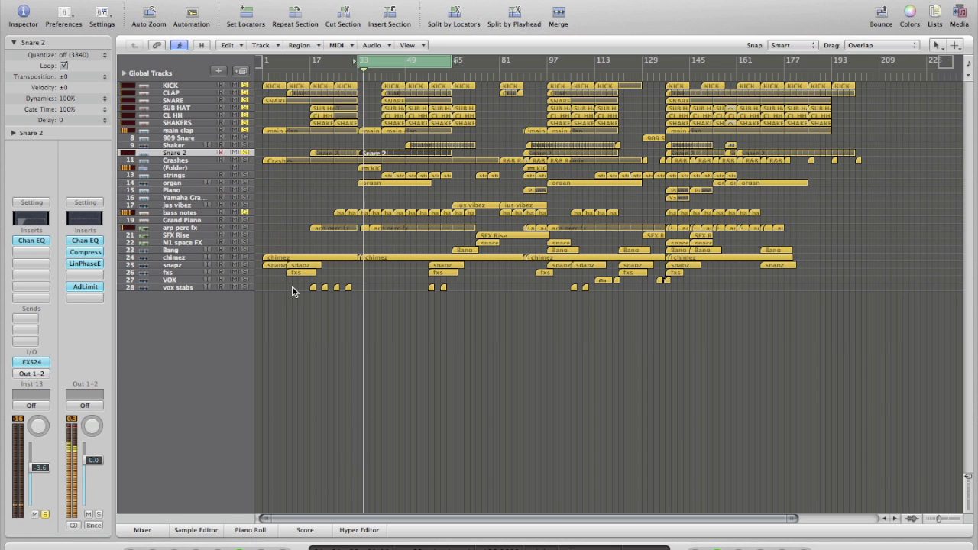
pyautogui.click(175, 258)
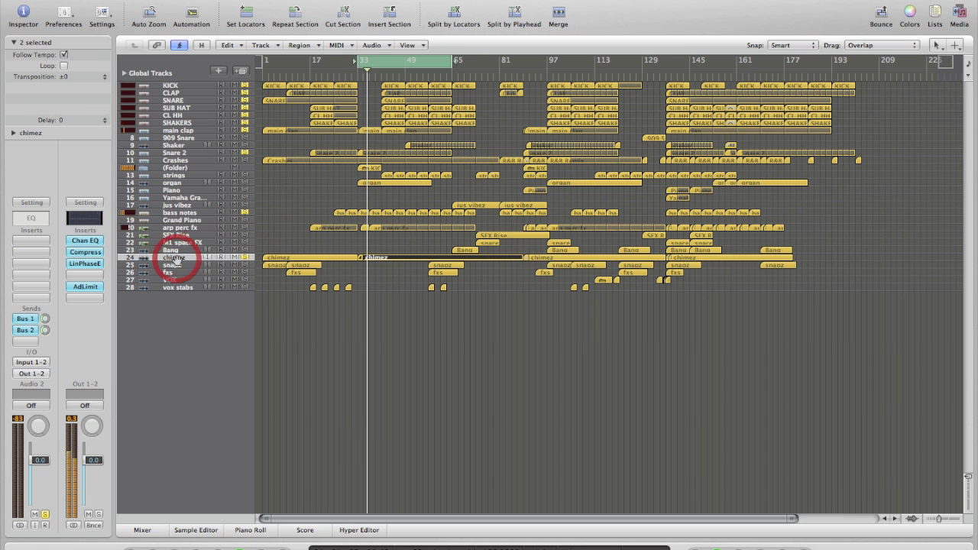
pyautogui.hotkey('ctrl', 'Down')
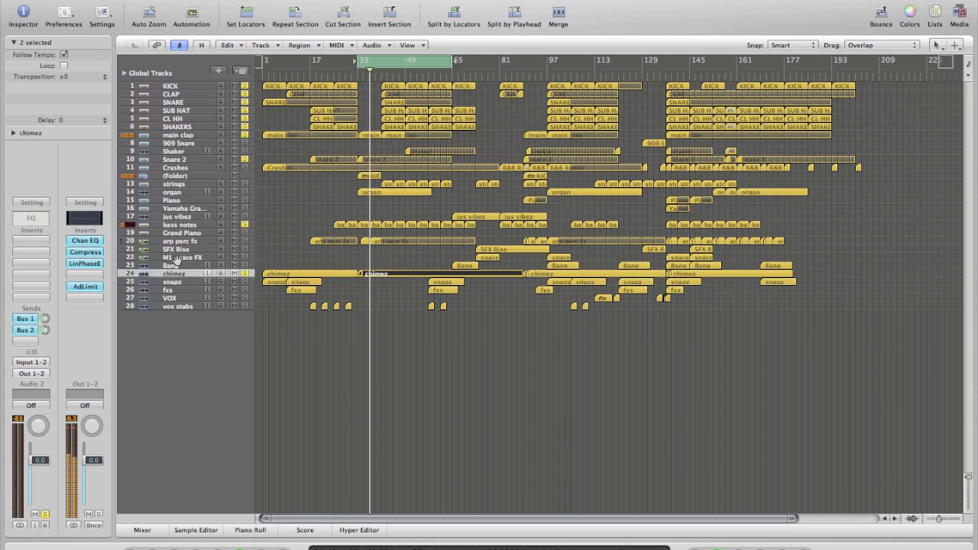
pyautogui.hotkey('ctrl', 'Down')
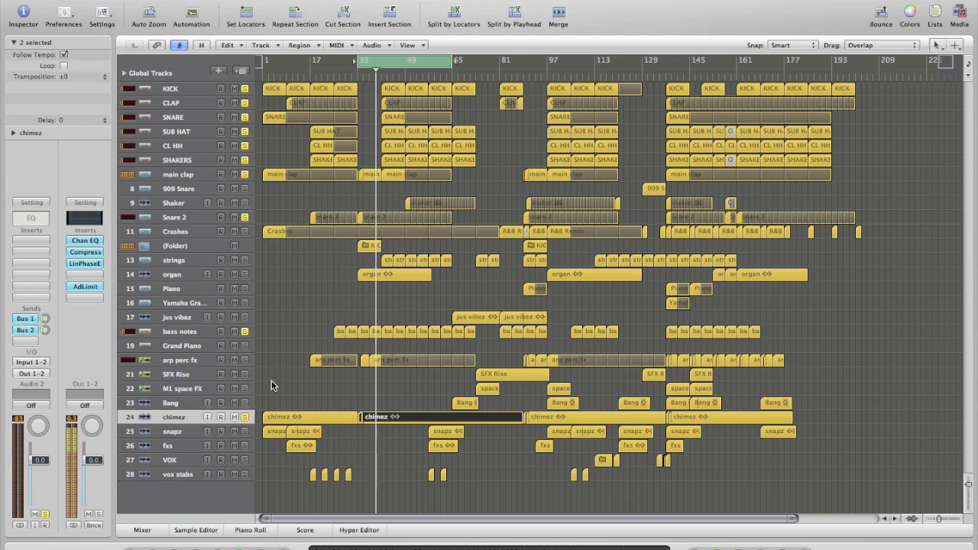
pyautogui.click(246, 431)
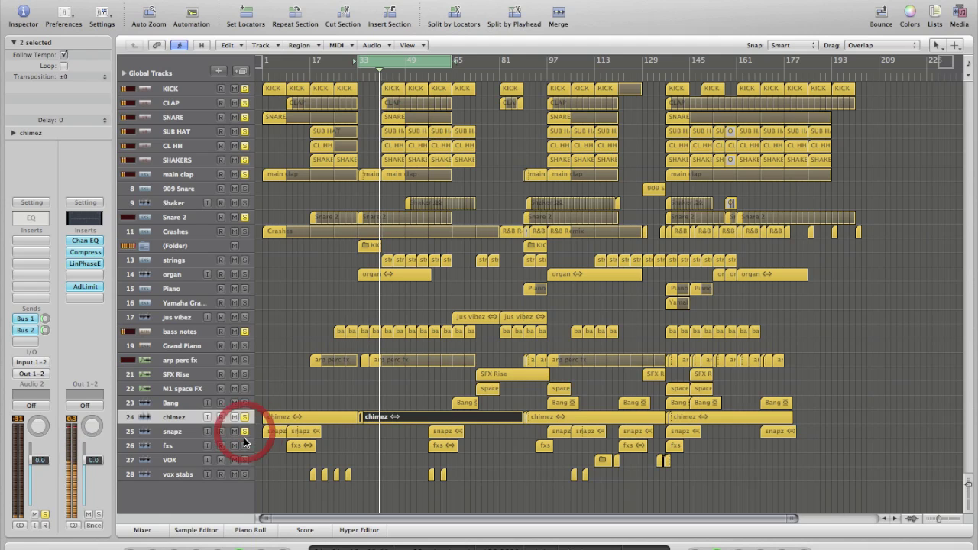
# Add the fxs track to the solo, clear the solos on the drum and bass notes tracks, and continue playback near bar 55
pyautogui.click(244, 445)
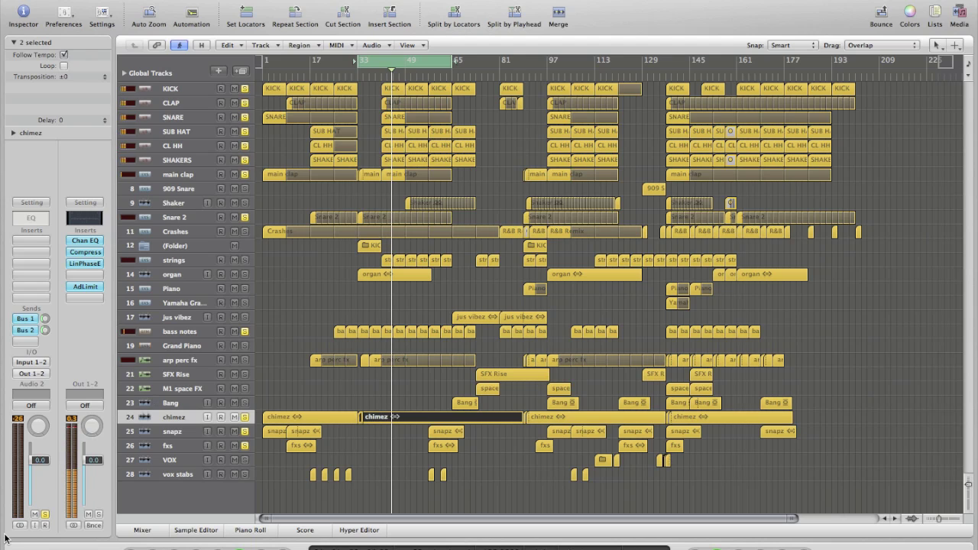
pyautogui.moveTo(244, 89); pyautogui.dragTo(238, 164)
pyautogui.click(245, 174)
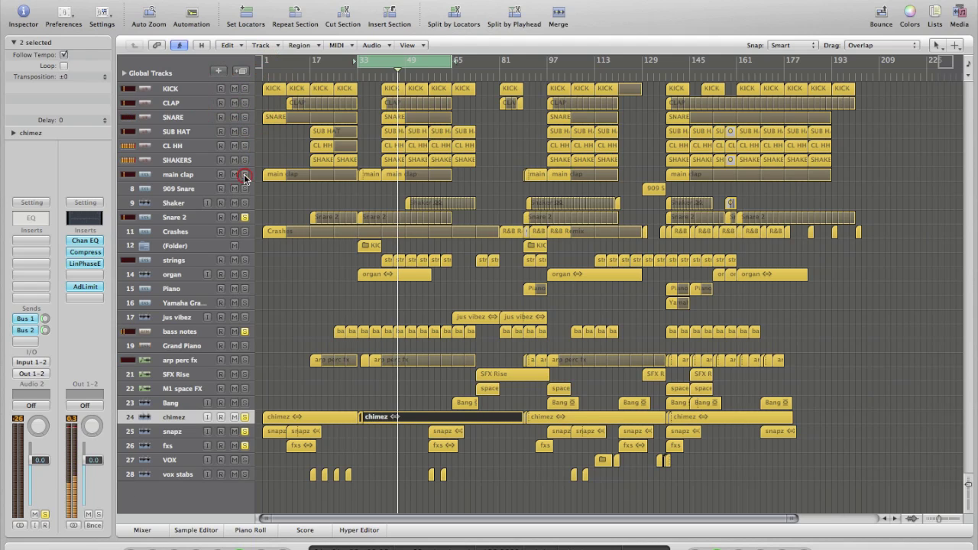
pyautogui.click(244, 205)
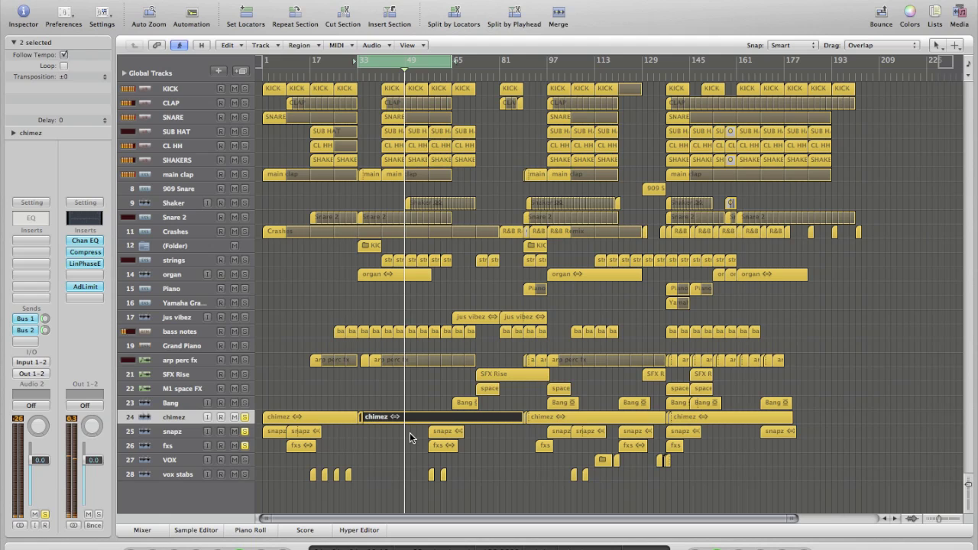
pyautogui.click(428, 67)
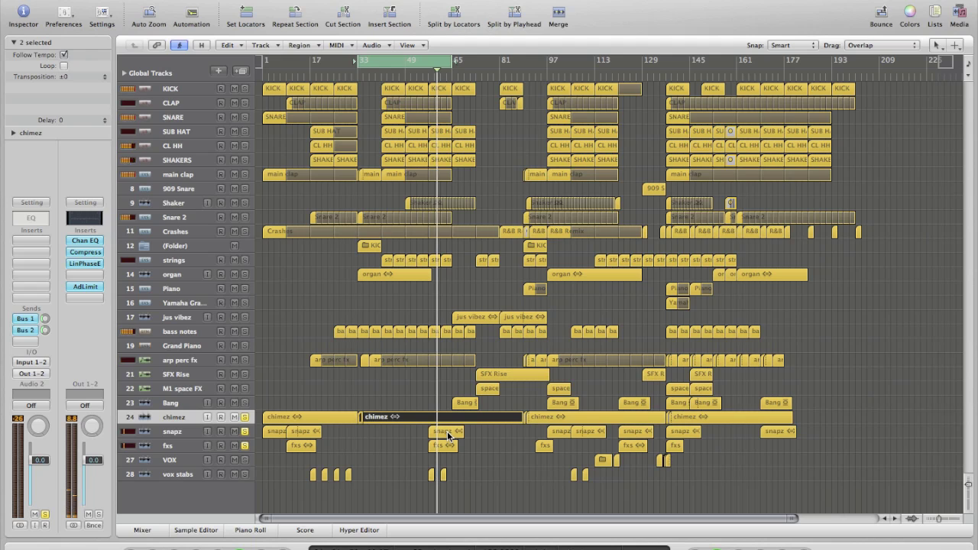
# Solo the jus vibez track and move the cycle region to bars 65 to 97
pyautogui.click(245, 317)
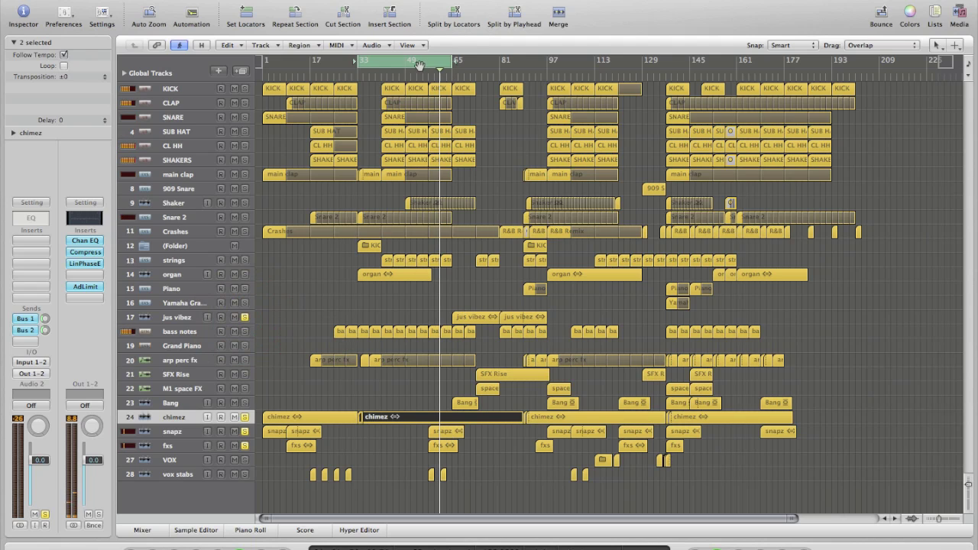
pyautogui.moveTo(417, 63); pyautogui.dragTo(497, 62)
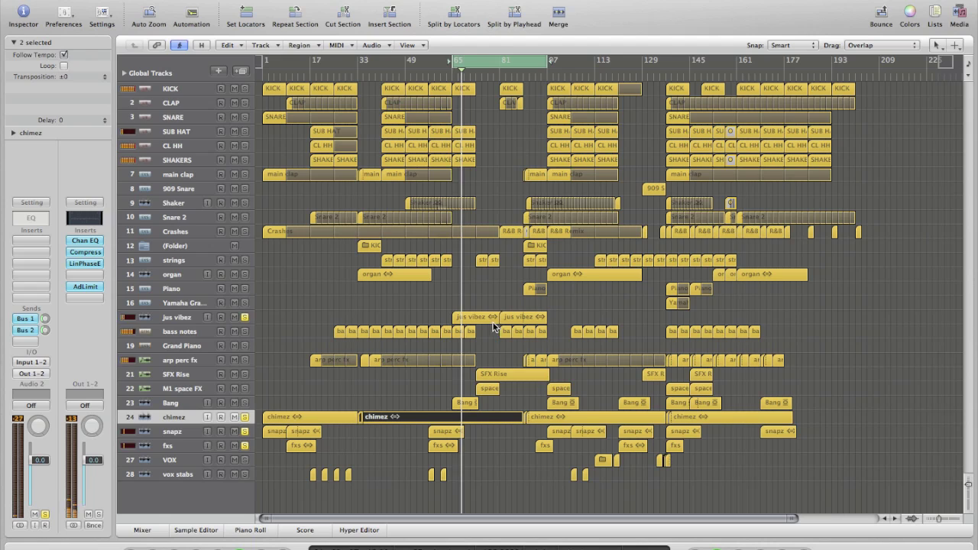
# Move the cycle region to about bars 89 to 121, clear all remaining solos, and restart playback from there
pyautogui.moveTo(476, 58); pyautogui.dragTo(543, 57)
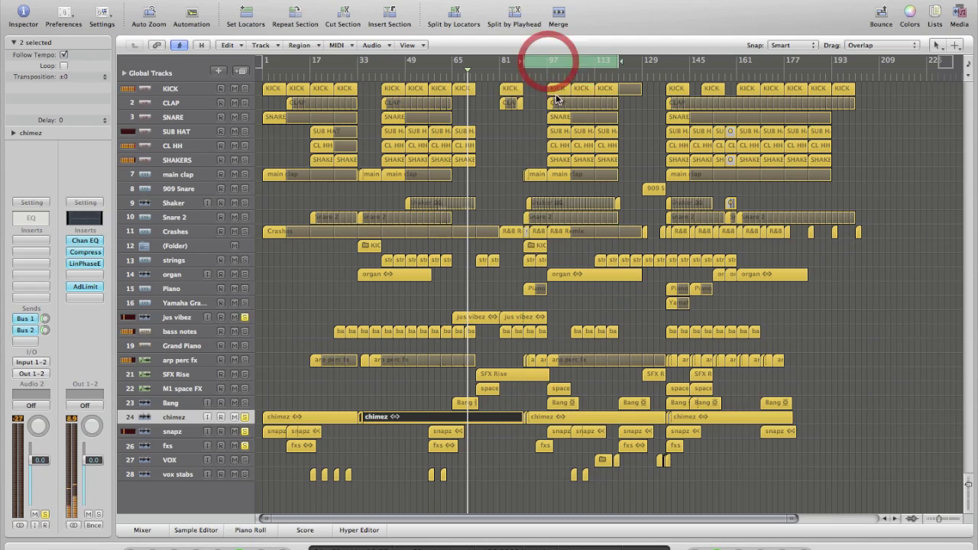
pyautogui.click(245, 317)
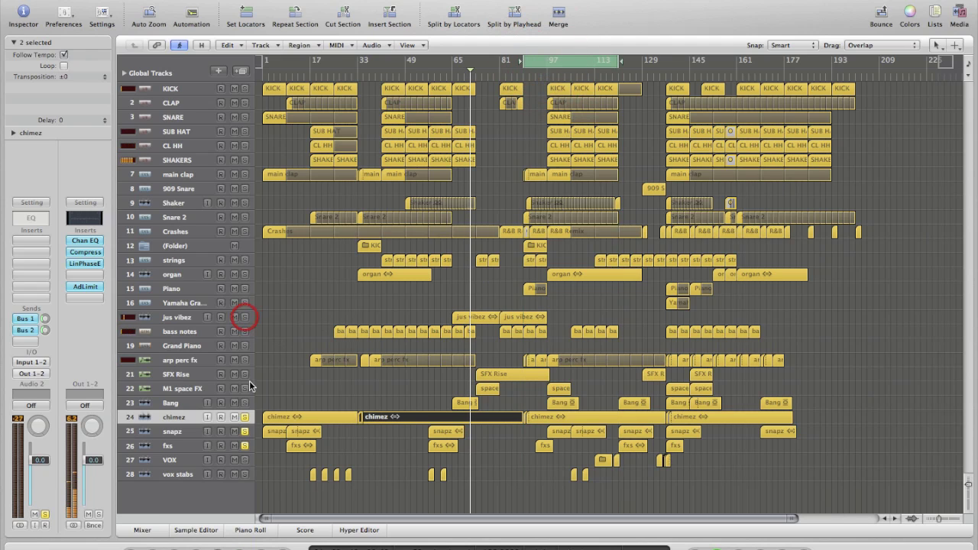
pyautogui.click(245, 431)
pyautogui.click(245, 447)
pyautogui.click(245, 417)
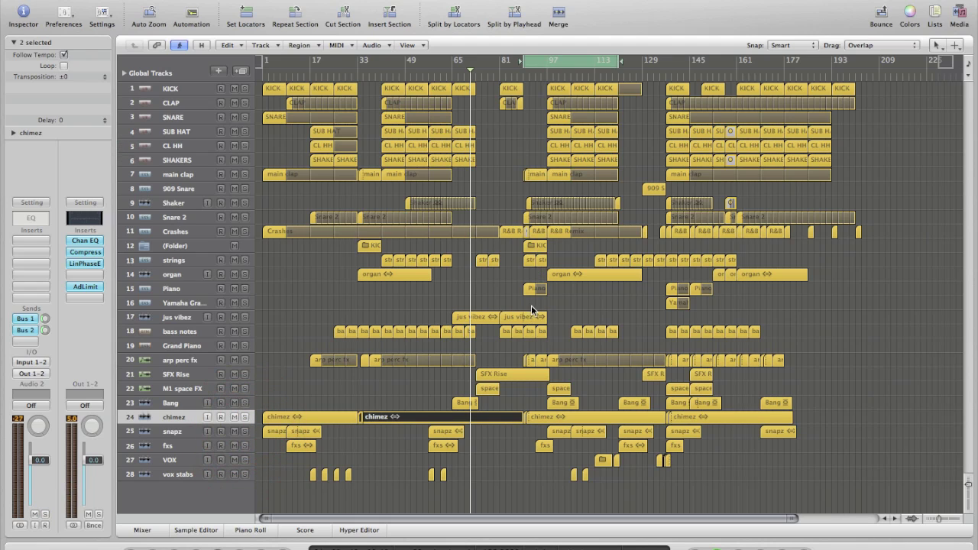
pyautogui.press('space')
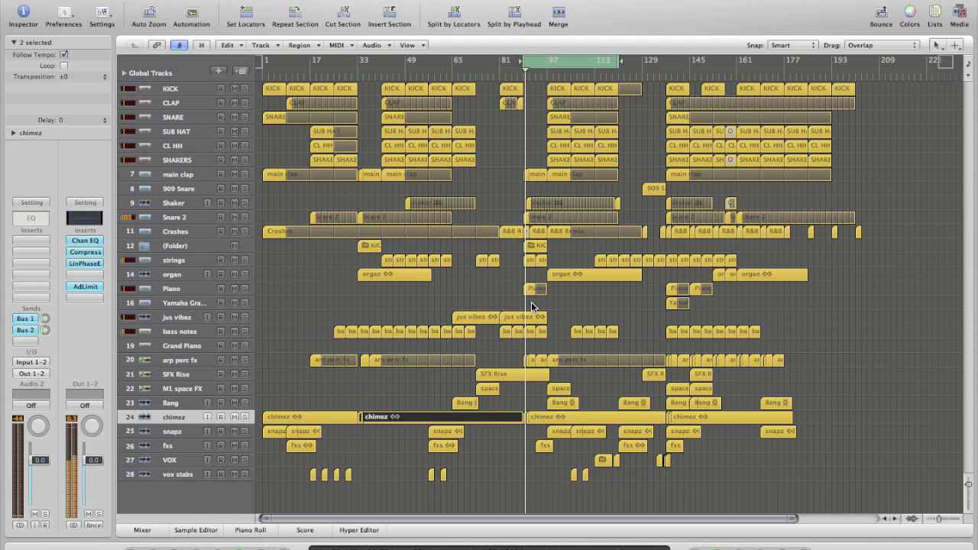
# Solo the Piano track and briefly view its EXS24 sampler instrument
pyautogui.click(245, 288)
pyautogui.click(193, 288)
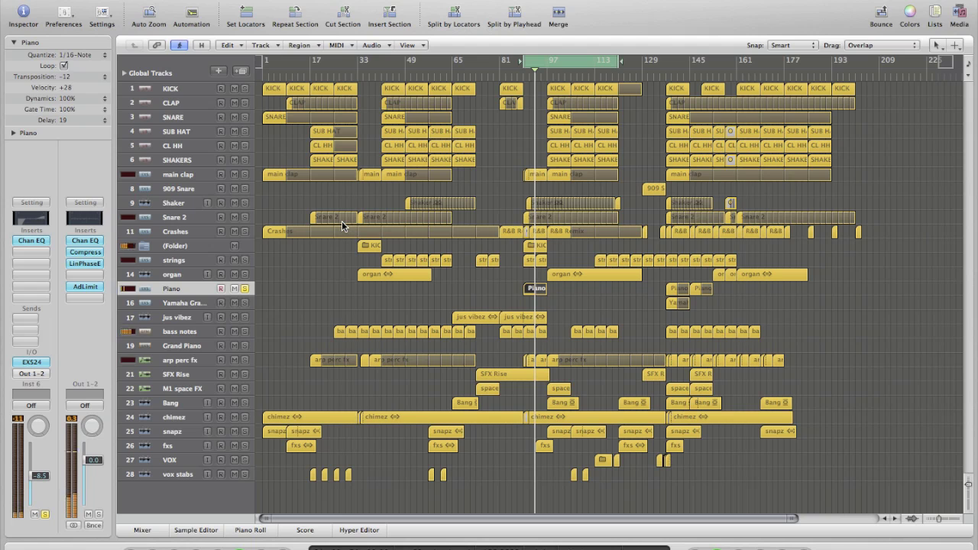
pyautogui.click(30, 364)
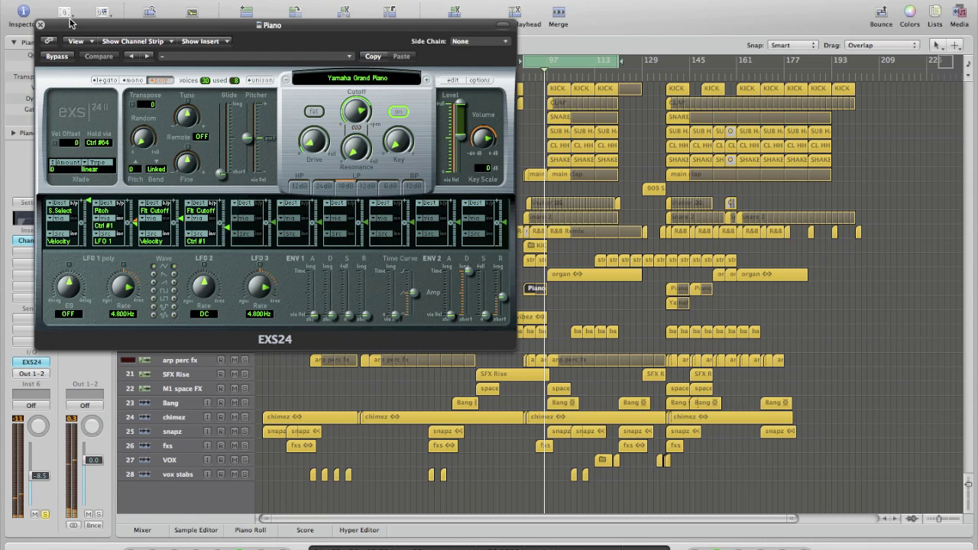
pyautogui.click(42, 25)
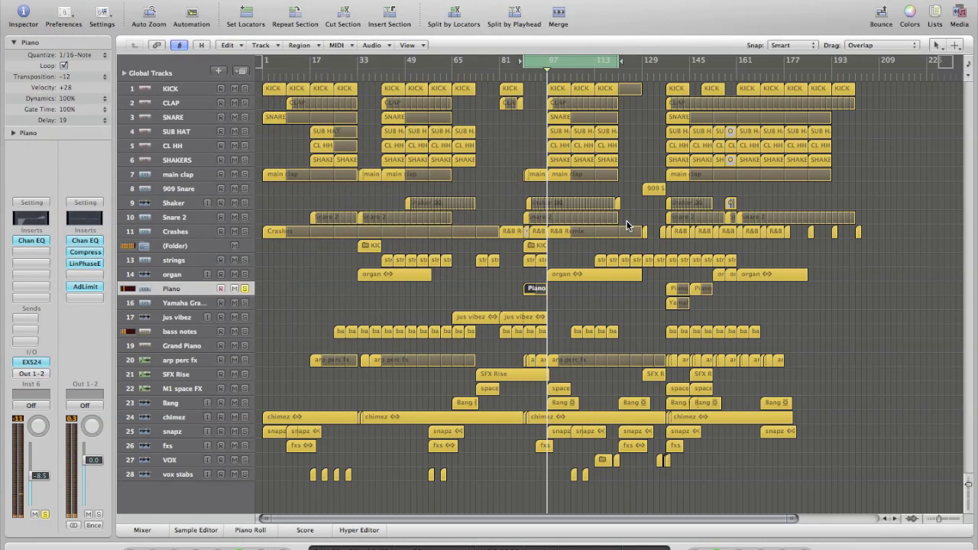
# Solo the organ briefly, clear the organ and Piano solos, and move the cycle region to about bars 121 to 153
pyautogui.click(245, 274)
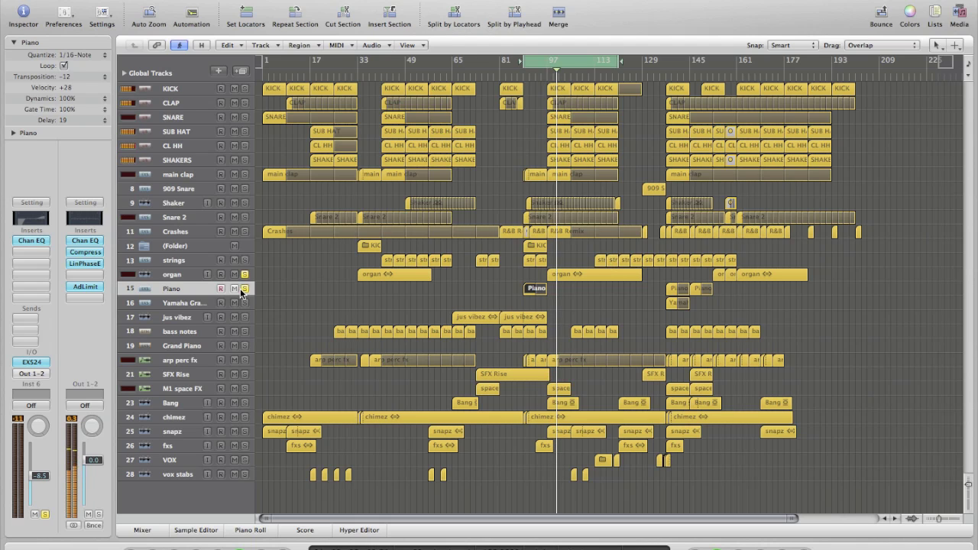
pyautogui.click(244, 288)
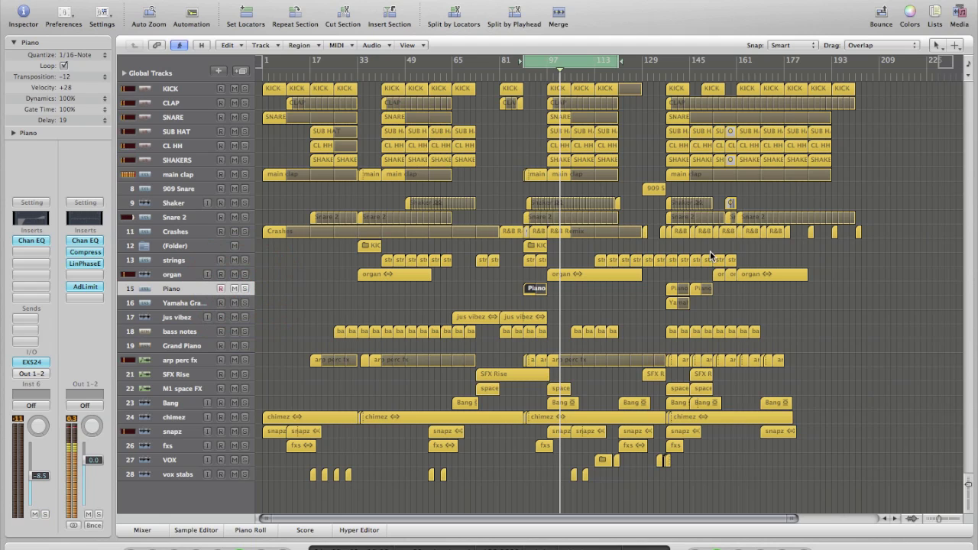
pyautogui.moveTo(548, 64); pyautogui.dragTo(645, 62)
pyautogui.click(650, 61)
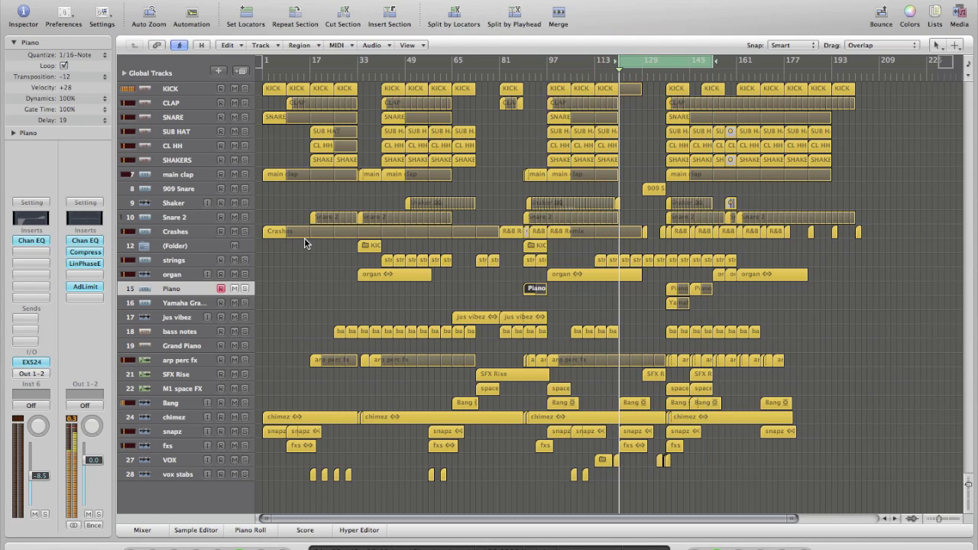
# Select the 909 Snare region and view the track's EXS24 sampler and Tremolo settings
pyautogui.click(661, 184)
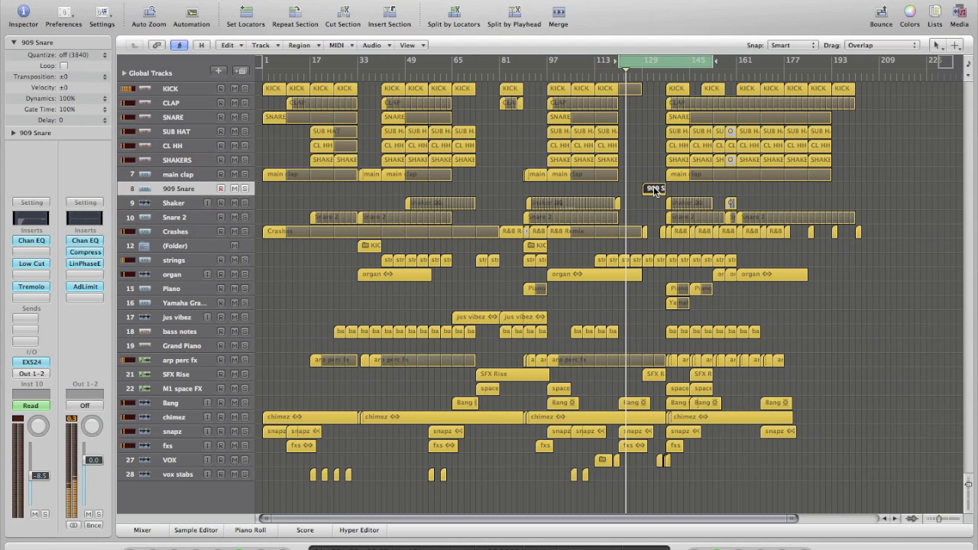
pyautogui.click(23, 362)
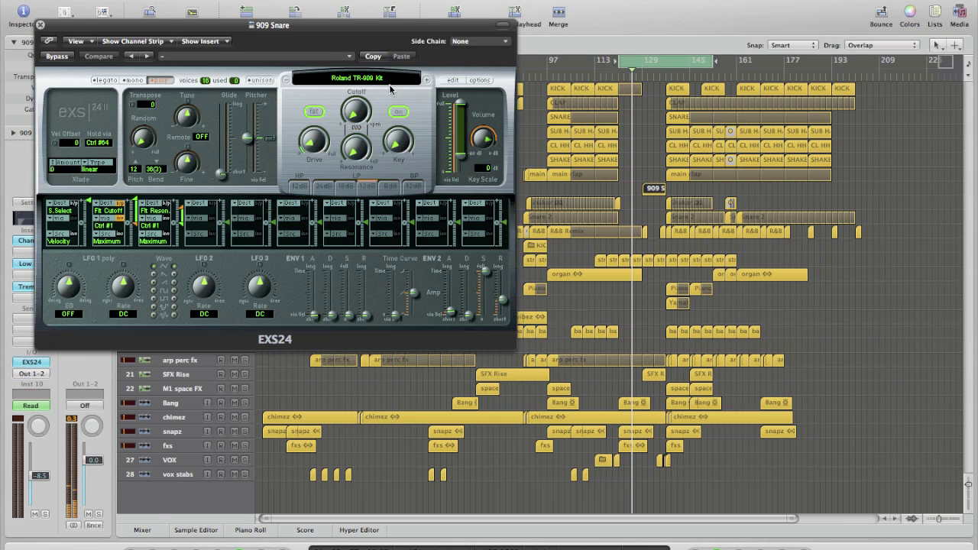
pyautogui.click(39, 24)
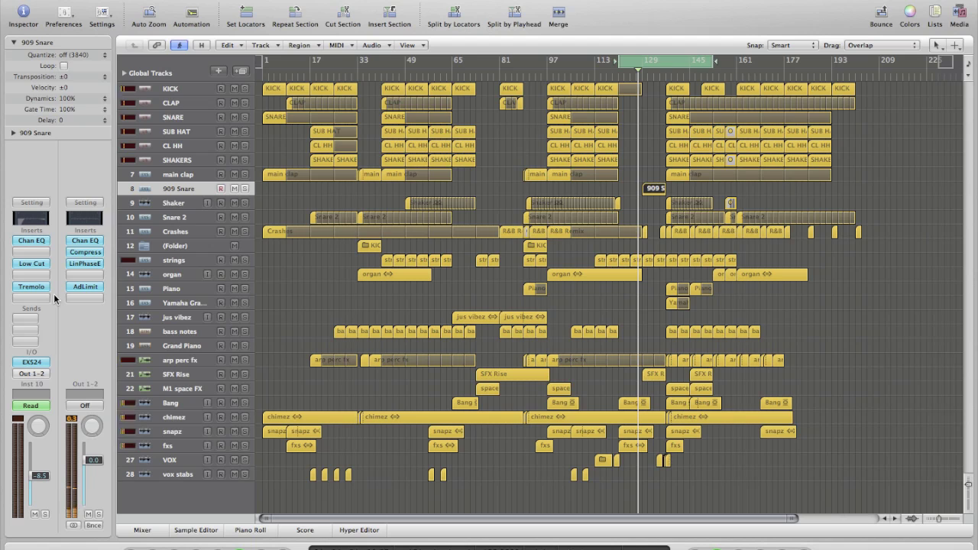
pyautogui.click(31, 287)
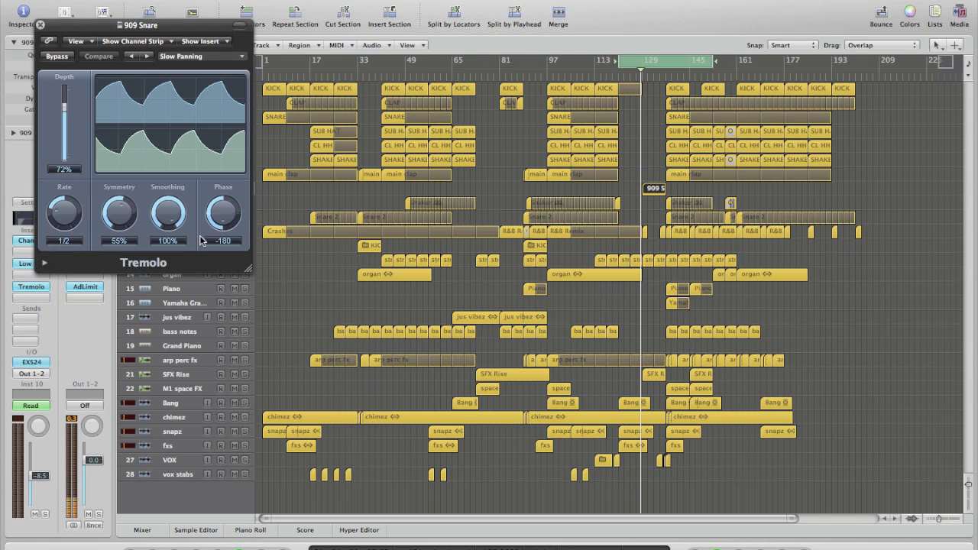
pyautogui.click(39, 22)
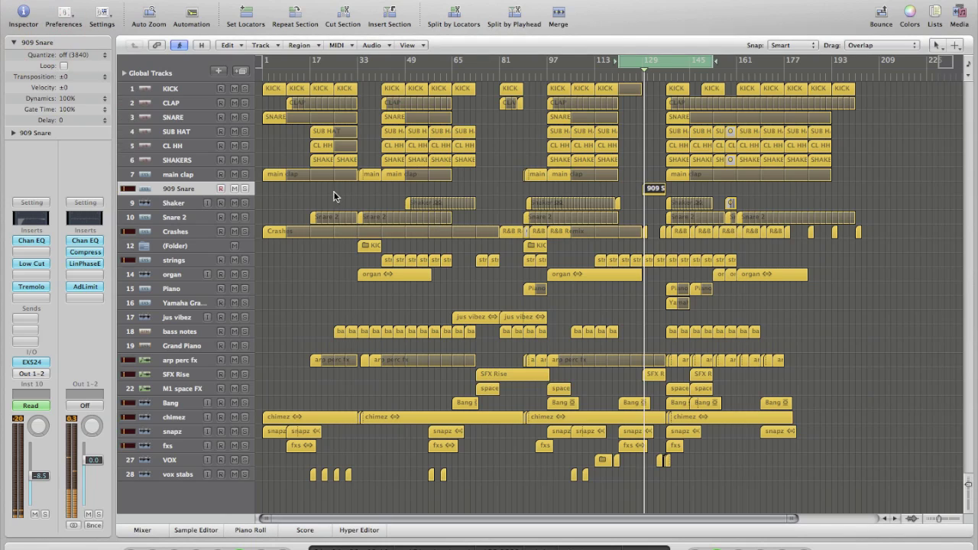
# Solo the 909 Snare track, examine its notes and pitch bend in the Piano Roll, and clear the solo
pyautogui.click(245, 189)
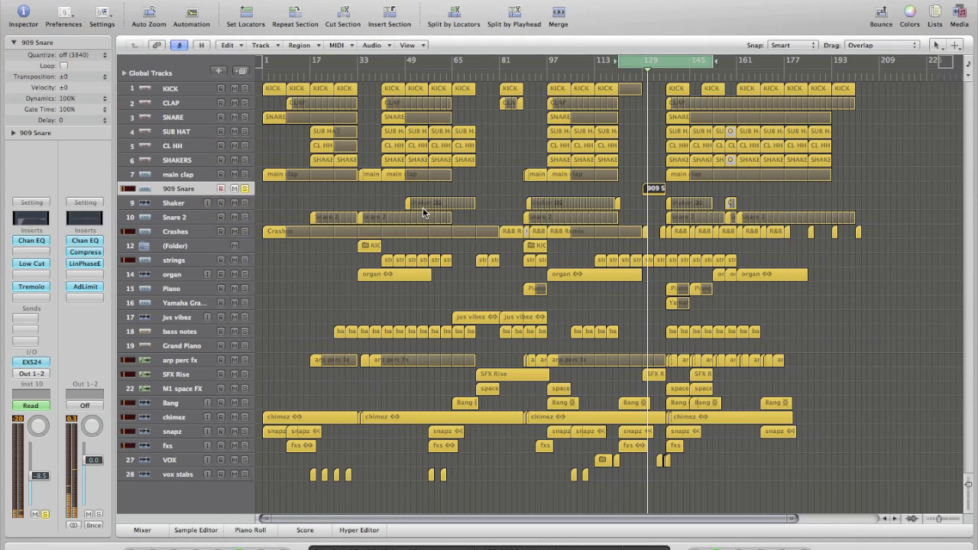
pyautogui.doubleClick(653, 191)
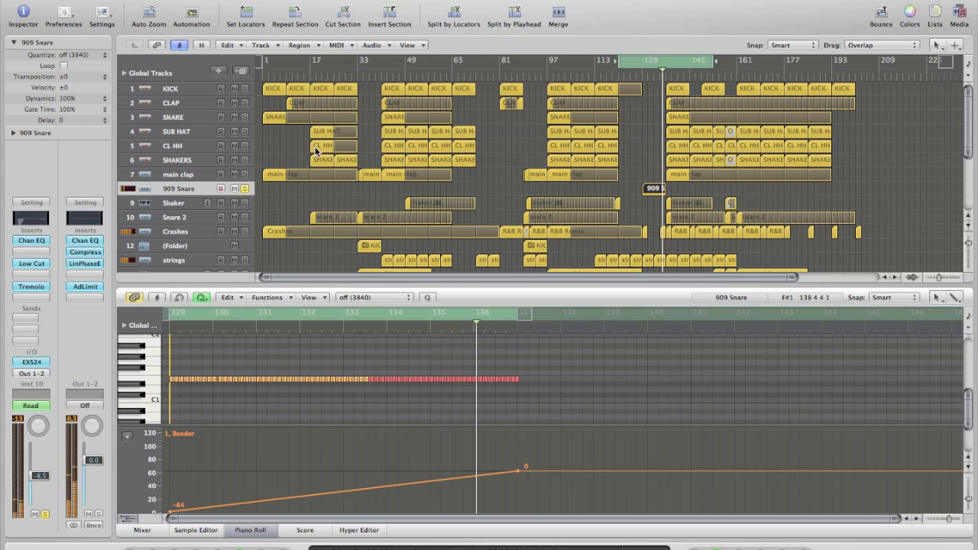
pyautogui.click(245, 189)
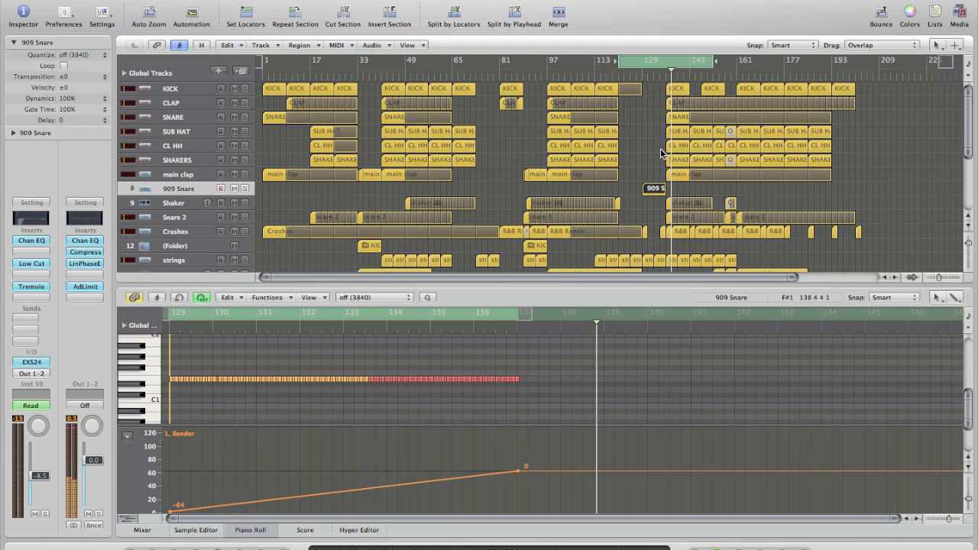
# Move the cycle start to bar 137, solo the Piano and Yamaha Grand Piano tracks, and restart playback
pyautogui.moveTo(619, 63); pyautogui.dragTo(665, 66)
pyautogui.scroll(-4, 688, 151)
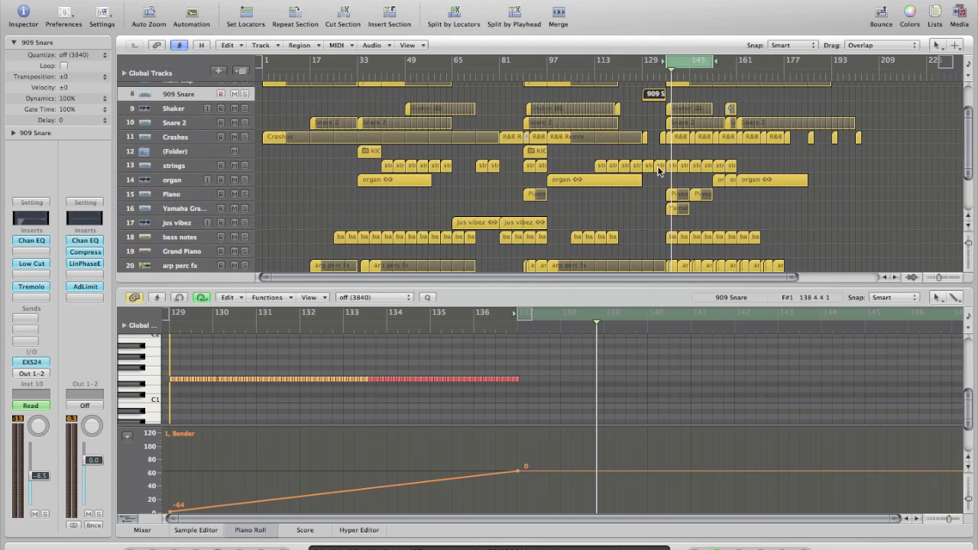
pyautogui.click(244, 194)
pyautogui.click(245, 208)
pyautogui.press('space')
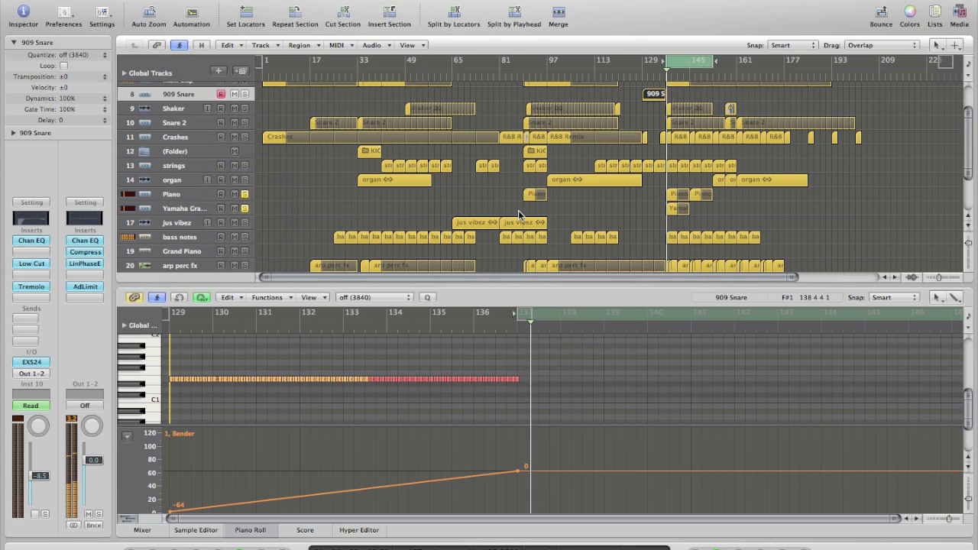
# Clear the Piano solo, examine the Yamaha Grand Piano track's notes while it plays alone, and clear its solo
pyautogui.click(244, 195)
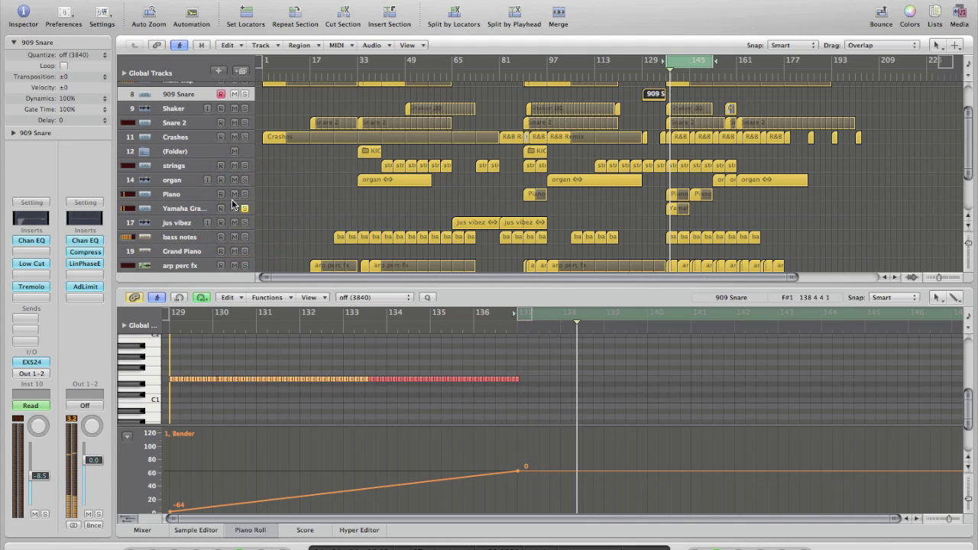
pyautogui.click(197, 207)
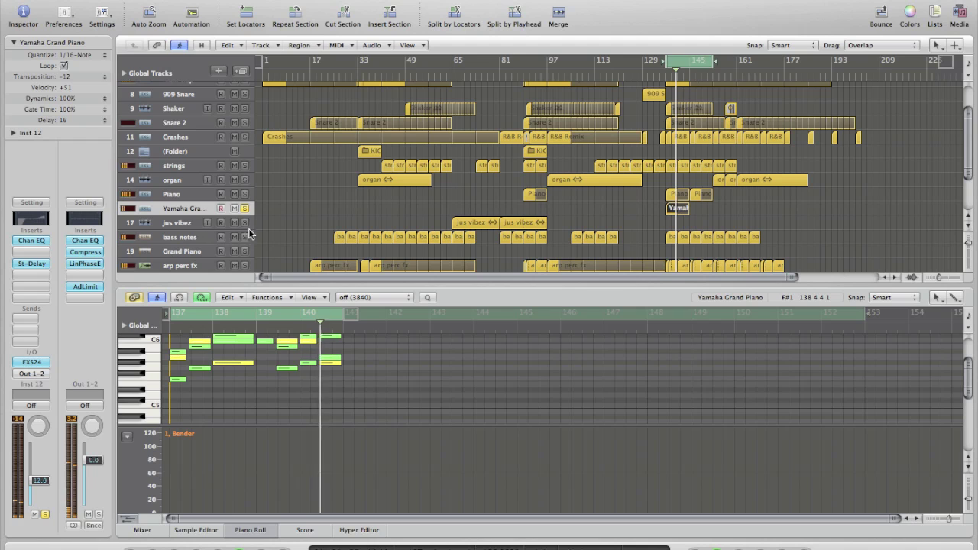
pyautogui.click(245, 208)
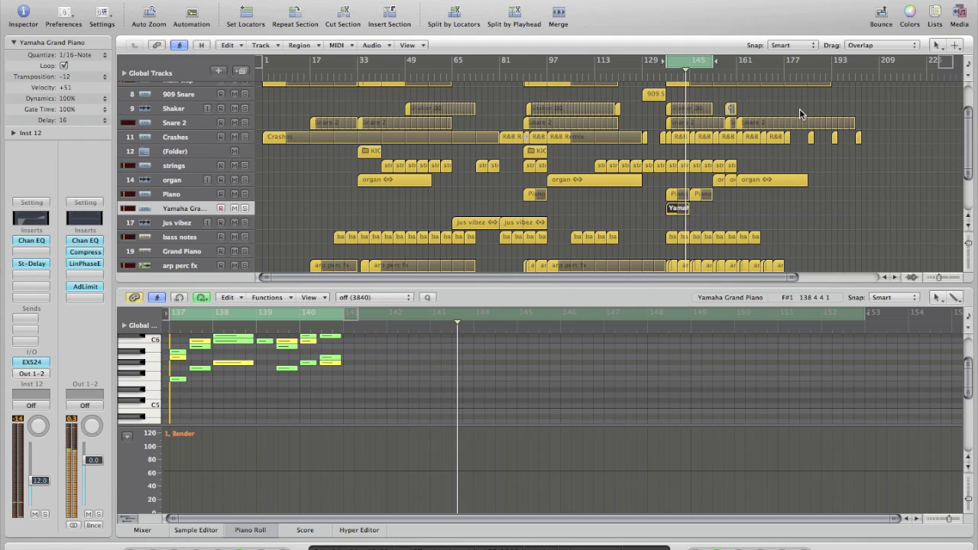
# Extend the end of the cycle region to about bar 193 and look through the tracks in the closing section
pyautogui.moveTo(711, 60); pyautogui.dragTo(831, 62)
pyautogui.scroll(5, 801, 162)
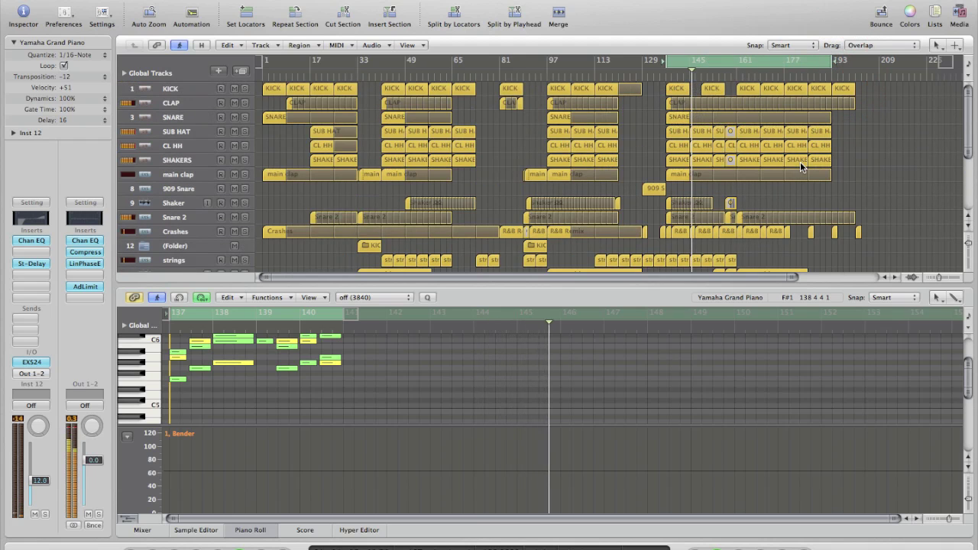
pyautogui.scroll(-6, 800, 162)
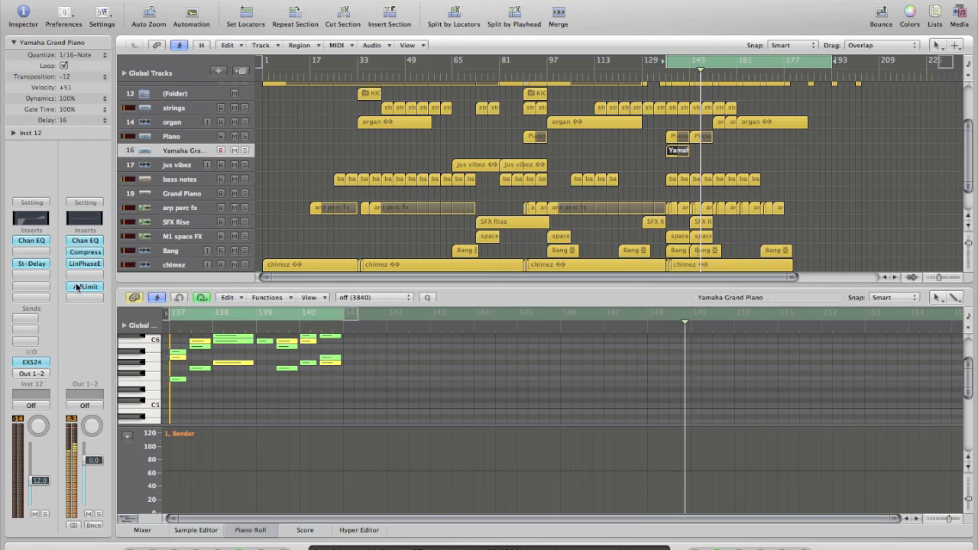
# View the Channel EQ and Compressor settings on the Output 1-2 channel
pyautogui.click(85, 242)
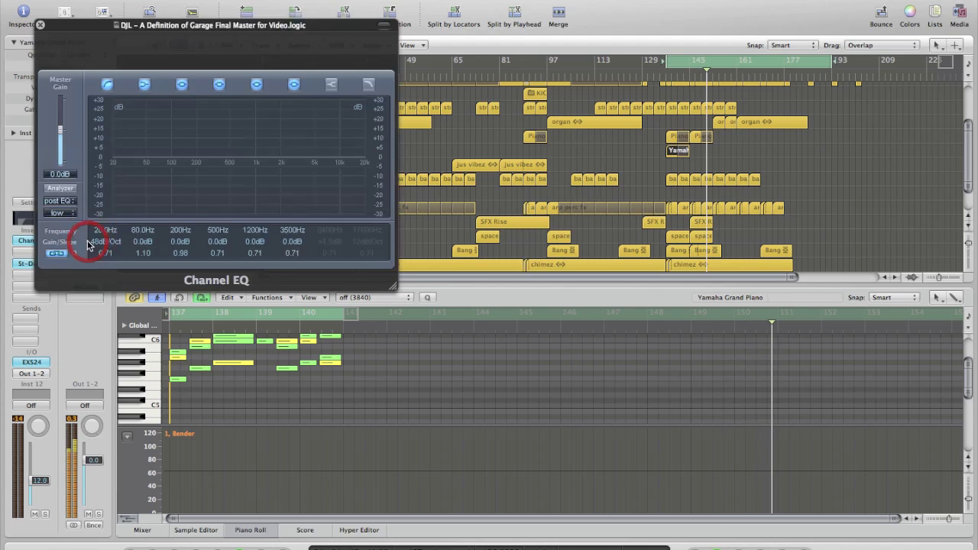
pyautogui.click(40, 25)
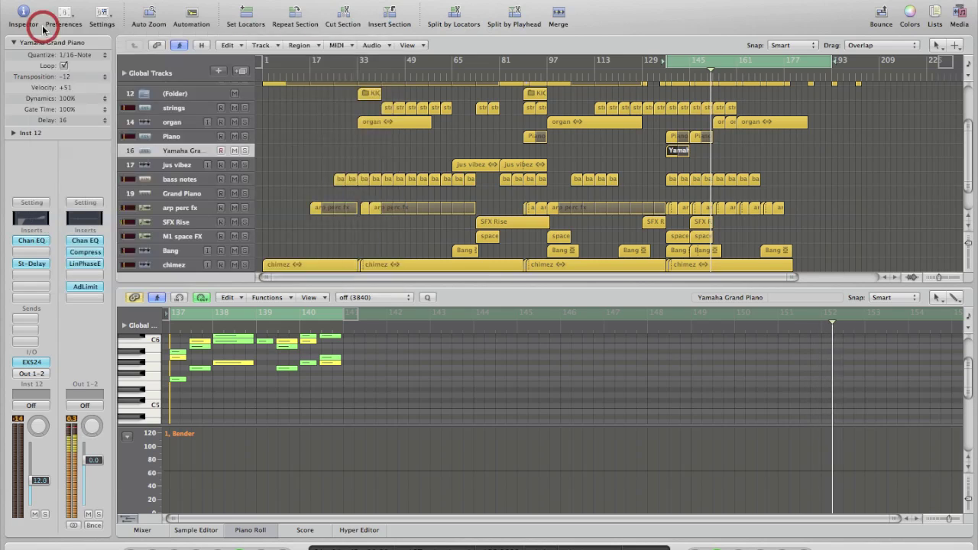
pyautogui.click(86, 240)
pyautogui.click(40, 25)
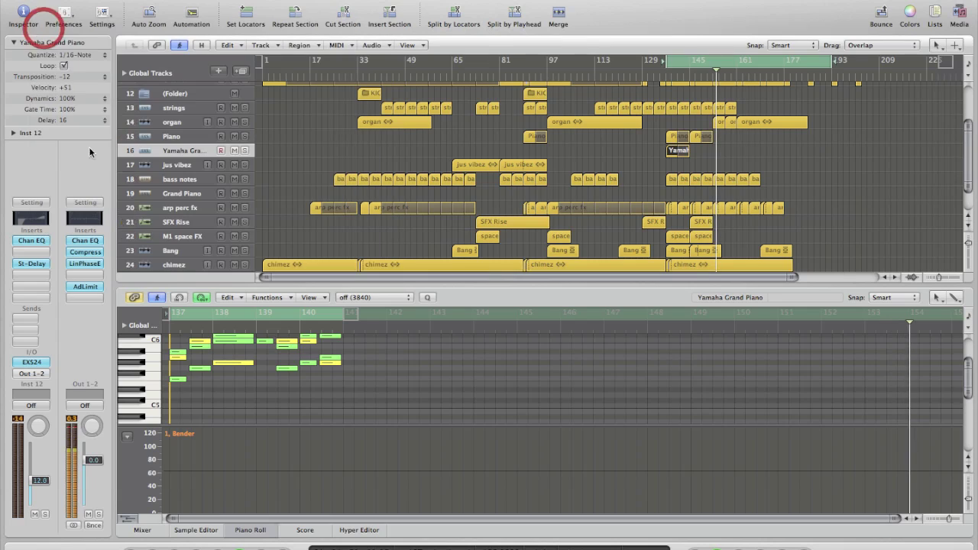
pyautogui.click(97, 253)
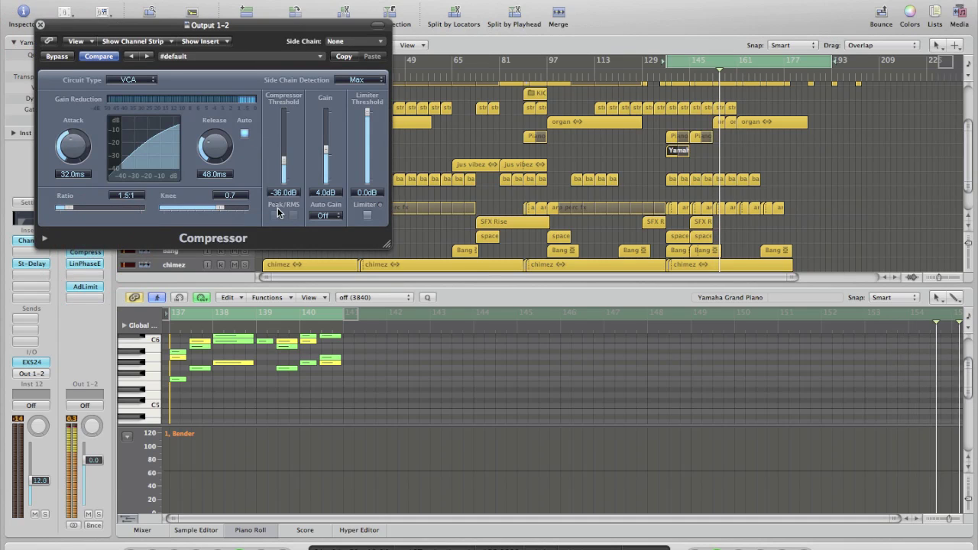
pyautogui.click(41, 24)
# View the Linear Phase EQ and Adaptive Limiter settings on the Output 1-2 channel
pyautogui.click(88, 263)
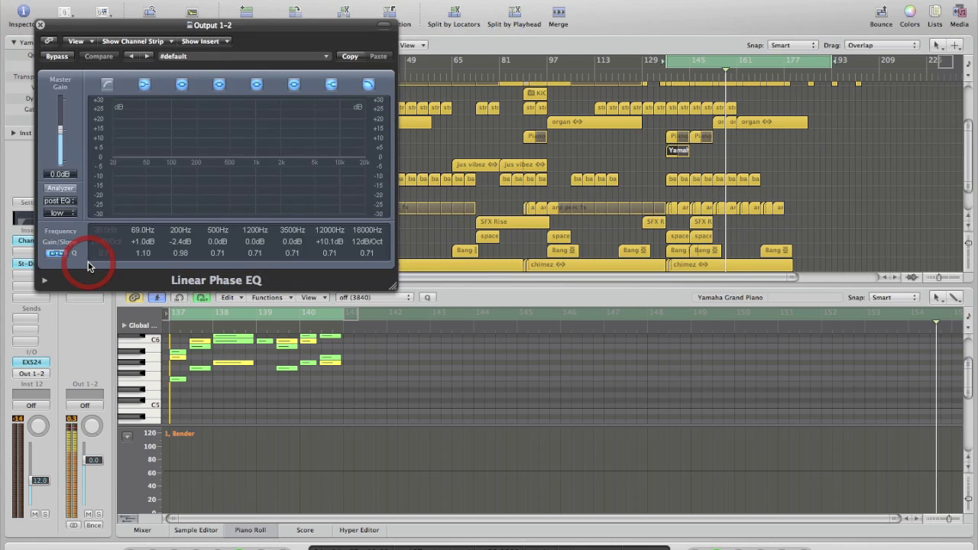
pyautogui.click(41, 25)
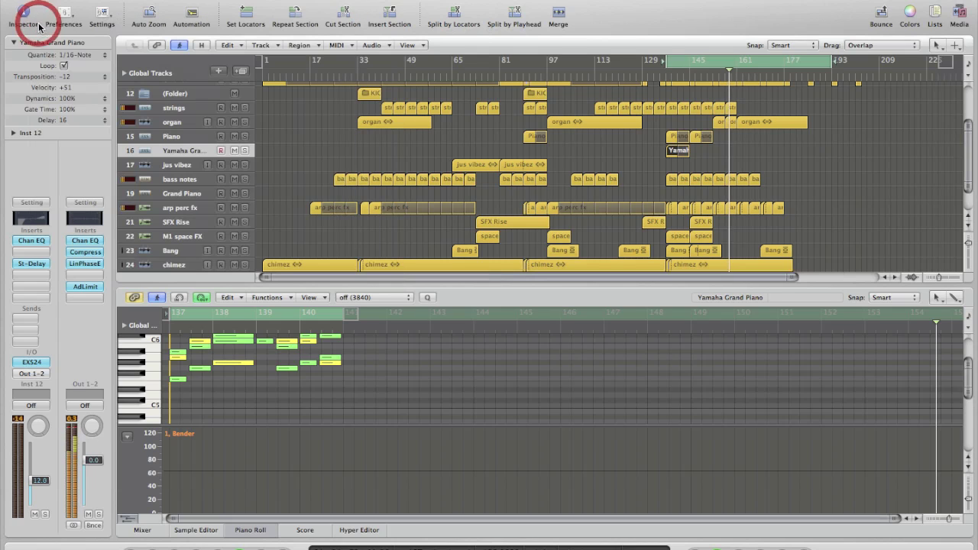
pyautogui.click(84, 287)
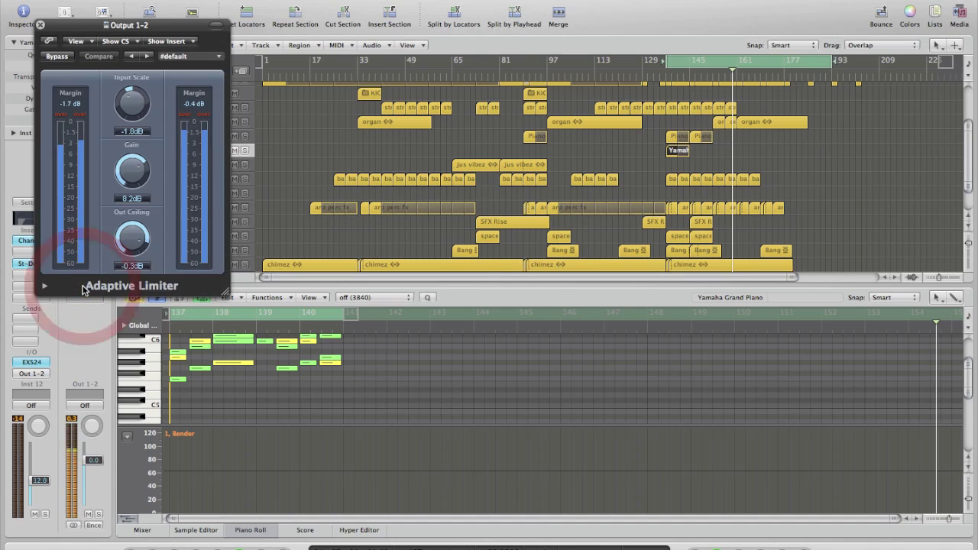
pyautogui.click(41, 25)
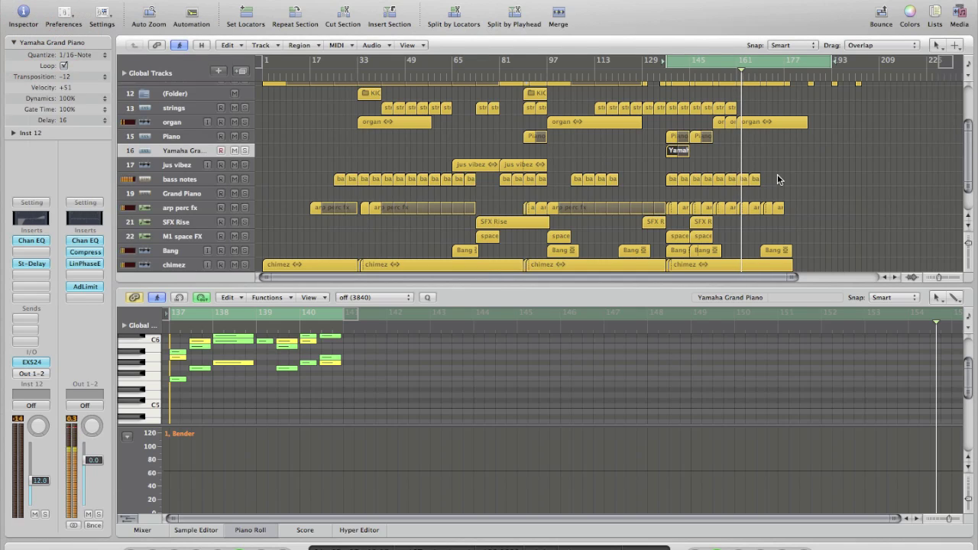